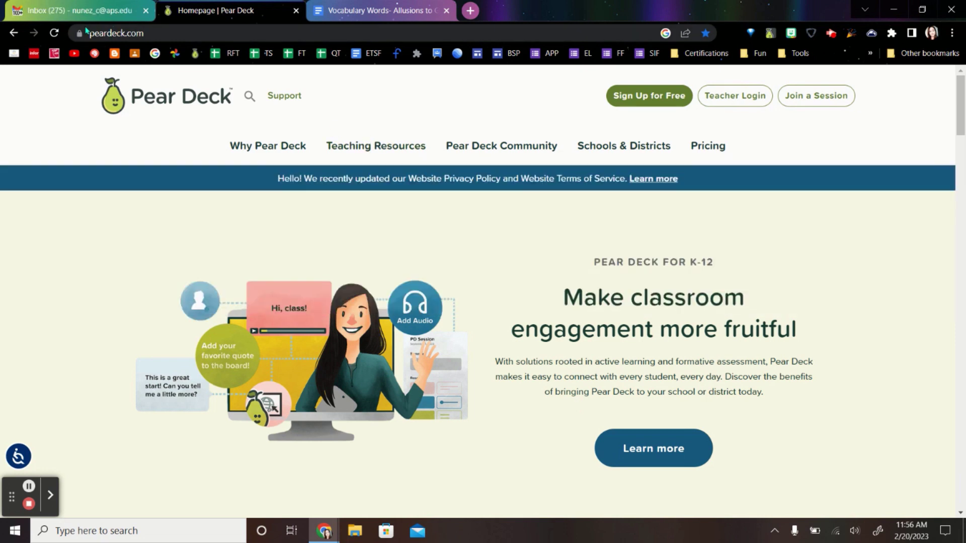
- Go to peardeck.com and sign in through Teacher Login to reach the home dashboard
click(162, 33)
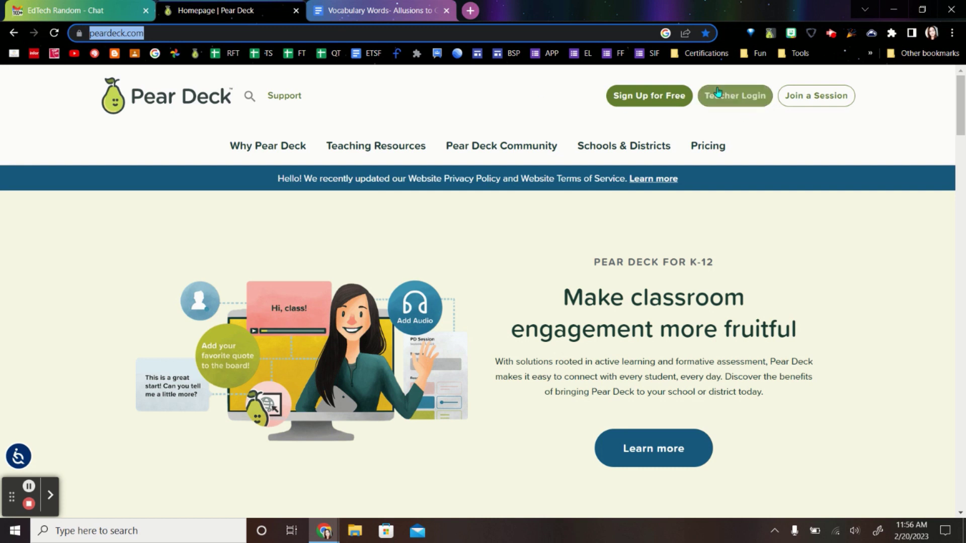
click(736, 93)
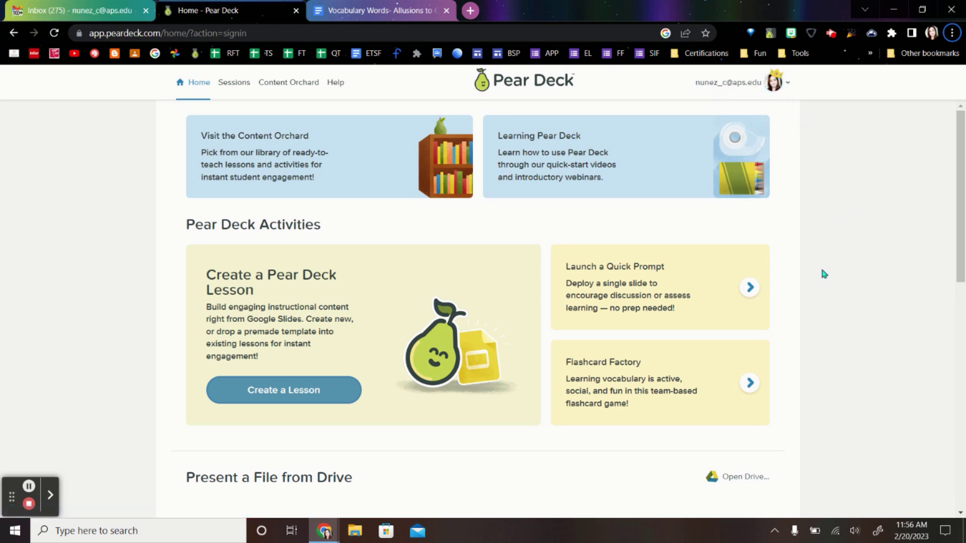
- Create a Flashcard Factory list with Atlas defined as 'a book of maps often including descriptive text'
click(654, 388)
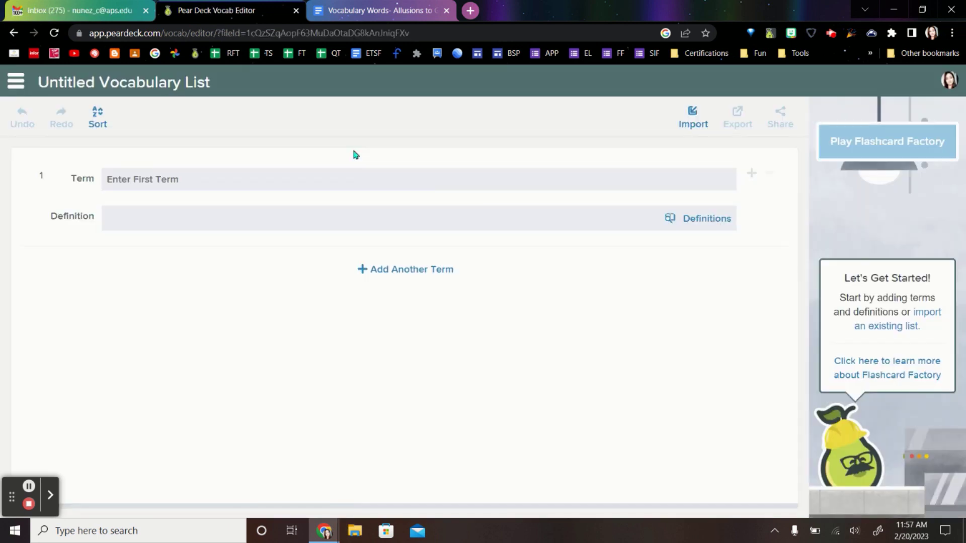
click(155, 179)
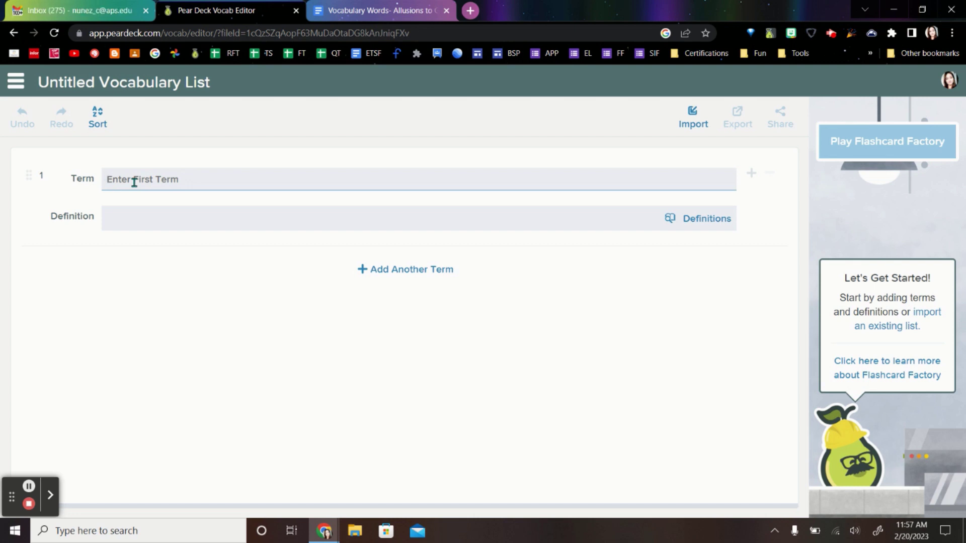
text(Atlas)
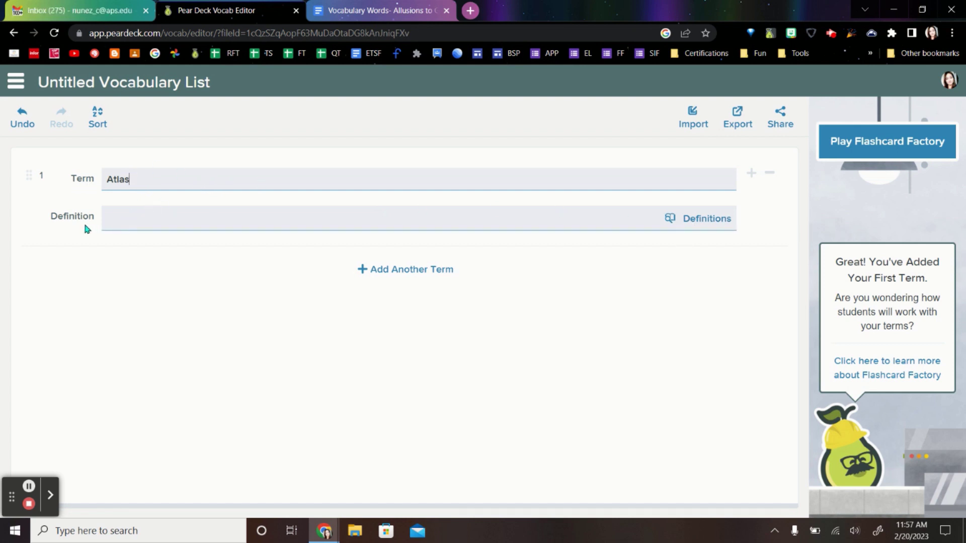
click(699, 225)
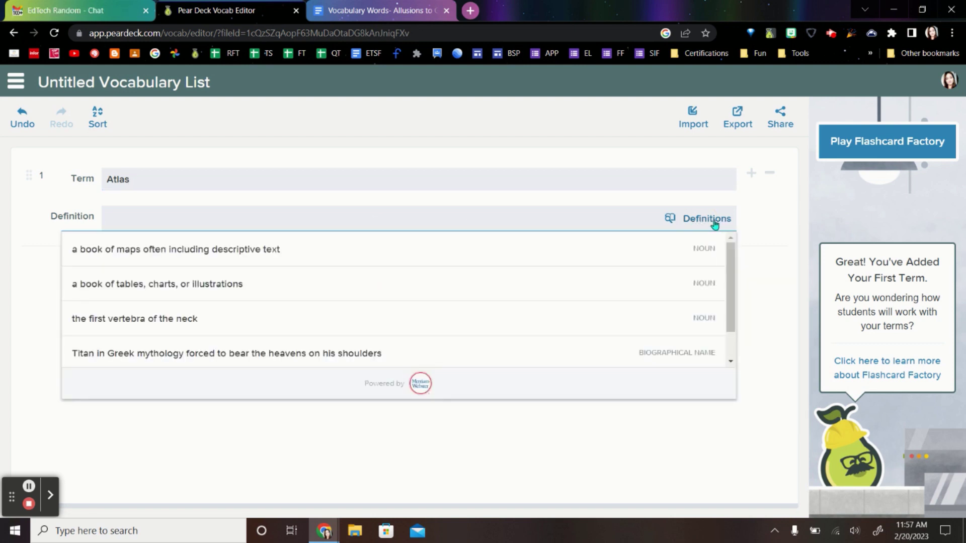
scroll(156, 282, down, 1)
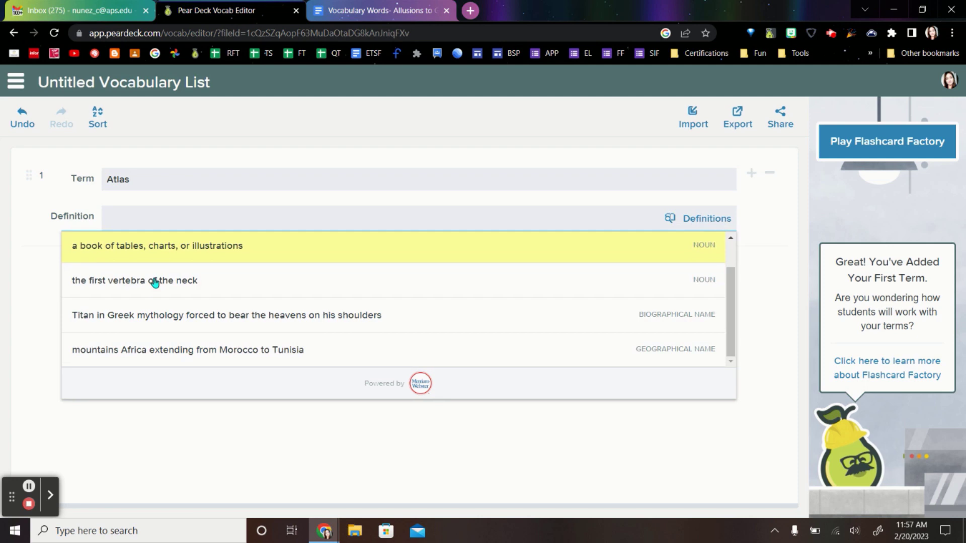
scroll(155, 282, up, 1)
click(122, 248)
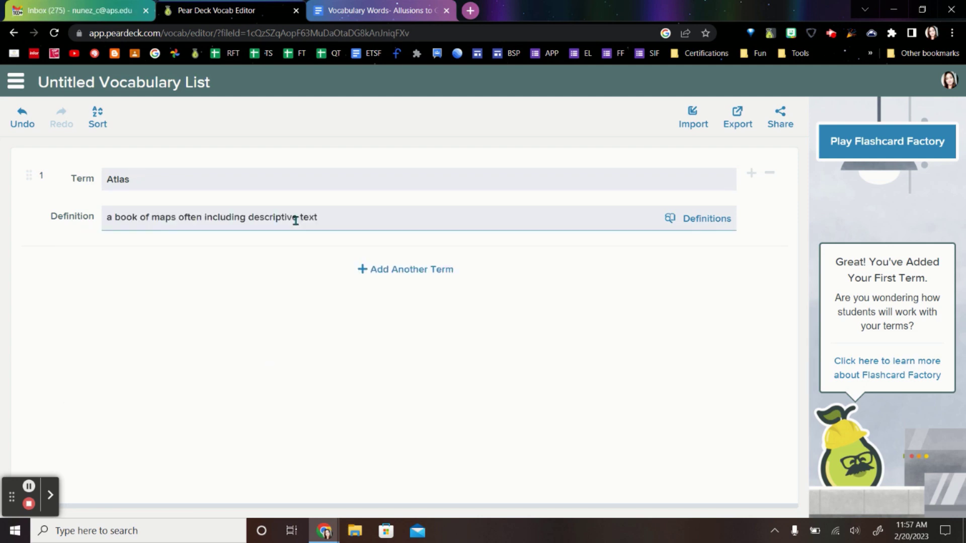
- Open Import a List and switch to the 'Vocabulary Words- Allusions to Greece' Google Doc
click(694, 119)
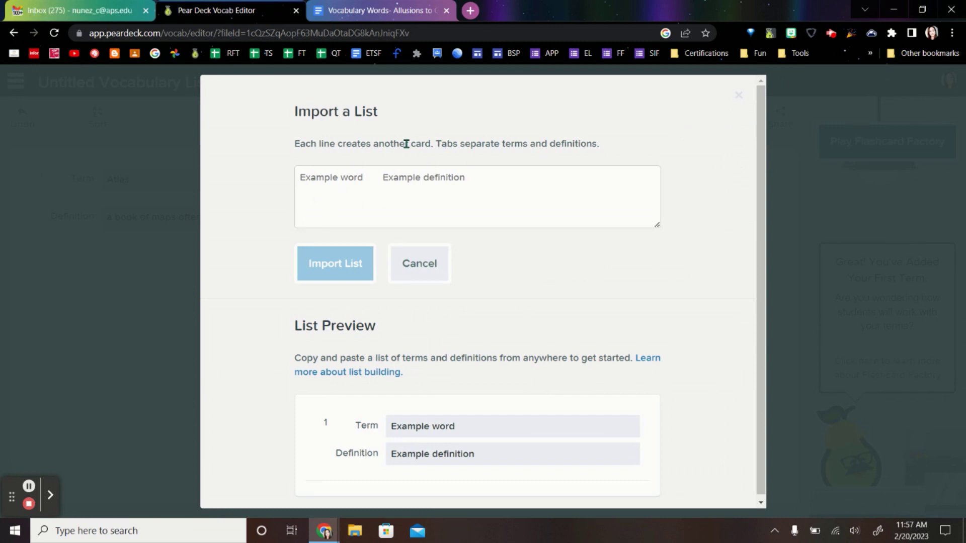
click(351, 10)
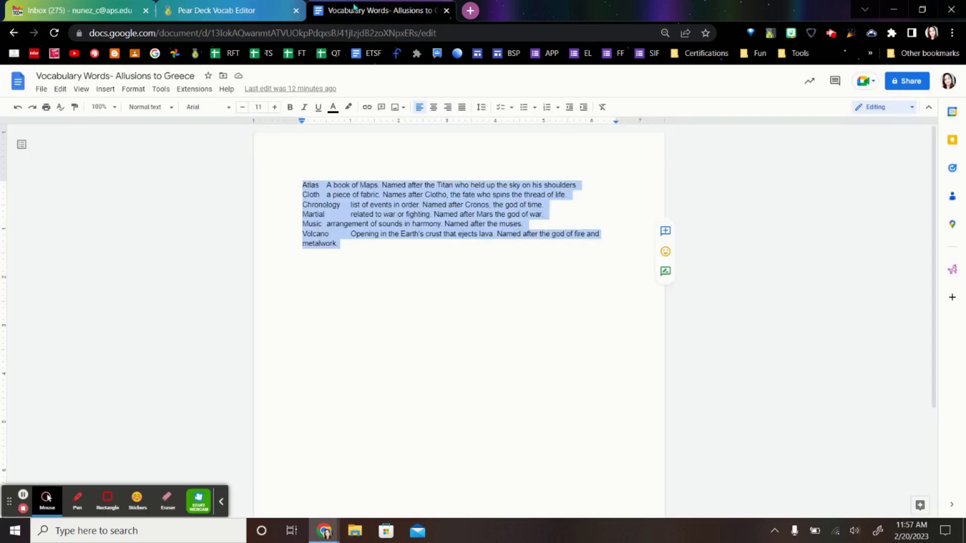
- Copy all six term-and-definition lines from the Google Doc, then return to Pear Deck
click(307, 186)
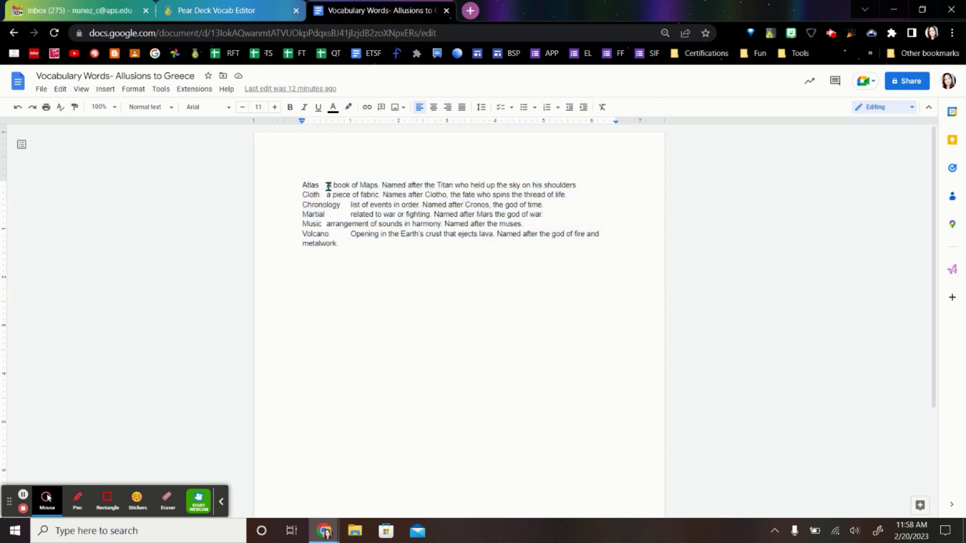
drag(342, 242, 294, 182)
key(ctrl+c)
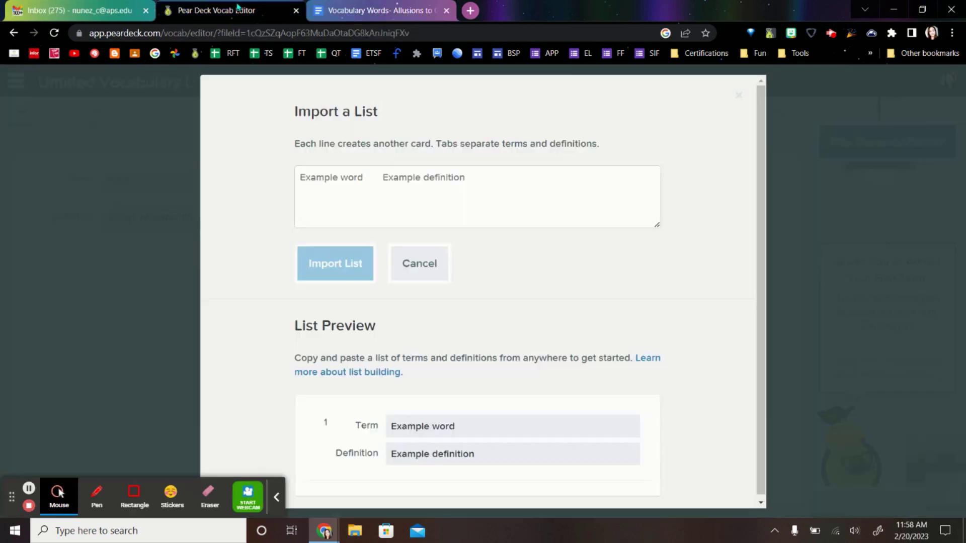
click(240, 9)
- Paste the six vocabulary lines into the import box and review the List Preview
click(305, 177)
right_click(309, 179)
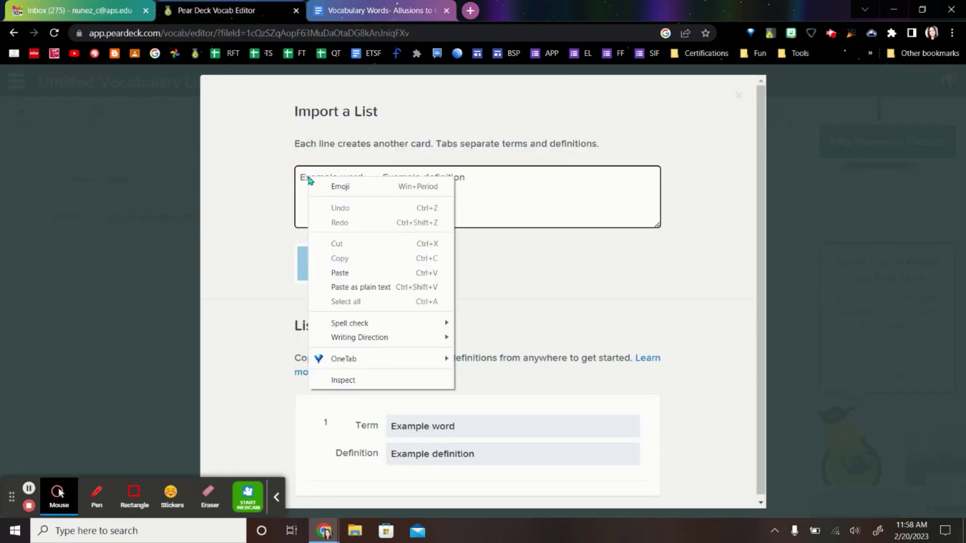
click(353, 275)
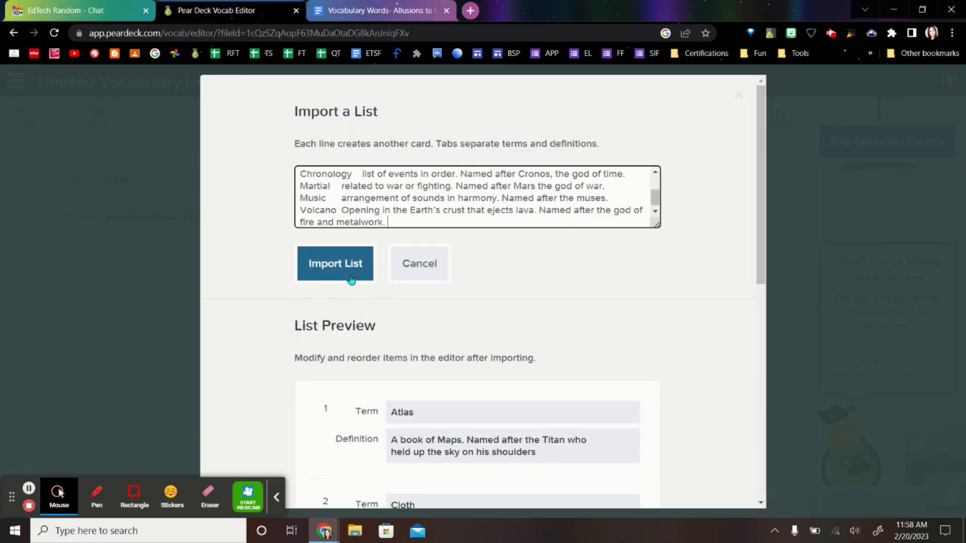
scroll(508, 242, down, 3)
scroll(507, 243, down, 1)
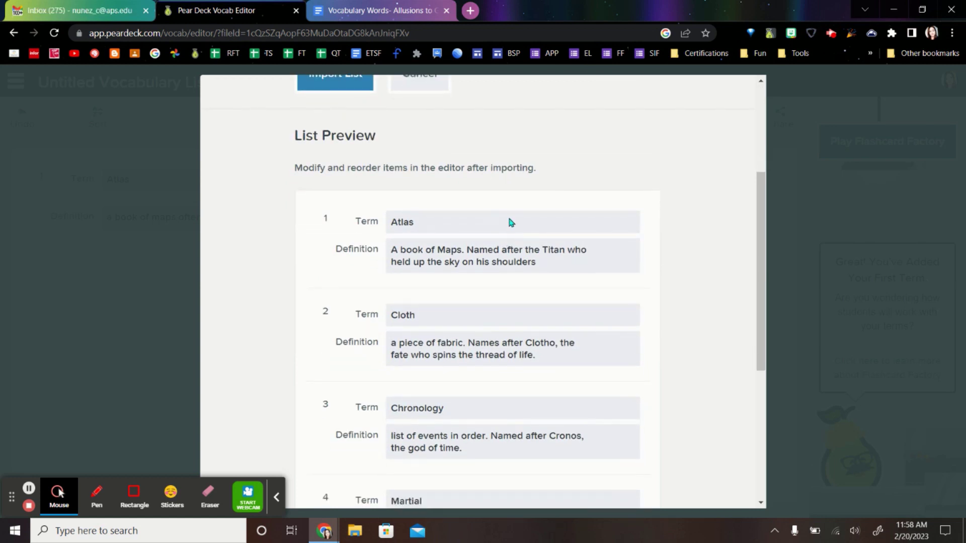
scroll(508, 221, down, 1)
scroll(493, 249, down, 1)
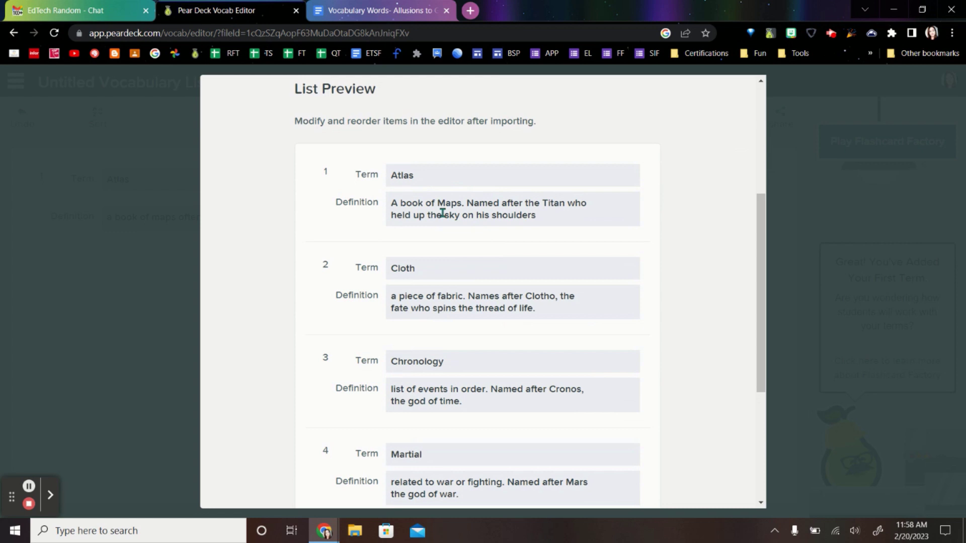
drag(465, 203, 387, 203)
drag(471, 201, 557, 239)
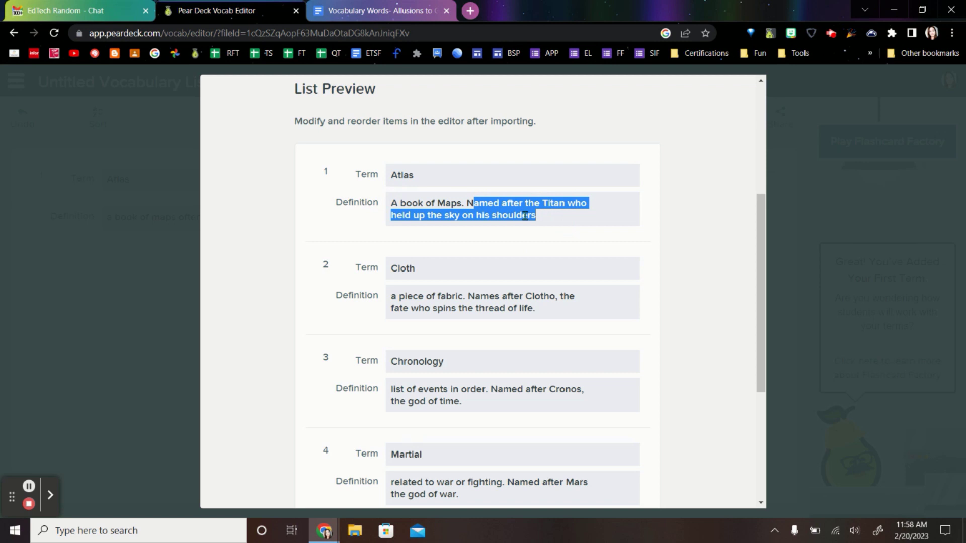
scroll(583, 292, down, 4)
scroll(583, 291, up, 7)
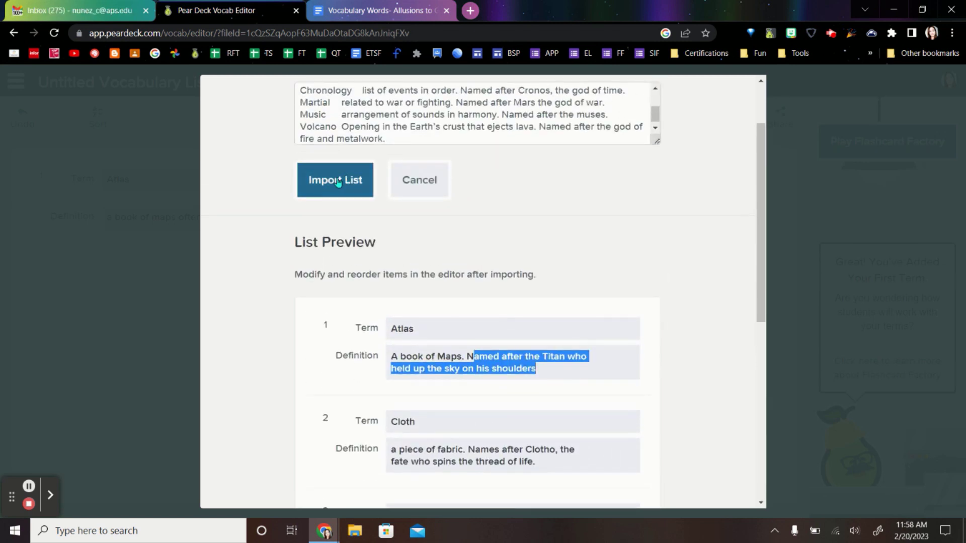
- Import the pasted list so the six Greek-allusion terms follow Atlas
click(336, 182)
scroll(652, 220, up, 5)
scroll(652, 220, up, 3)
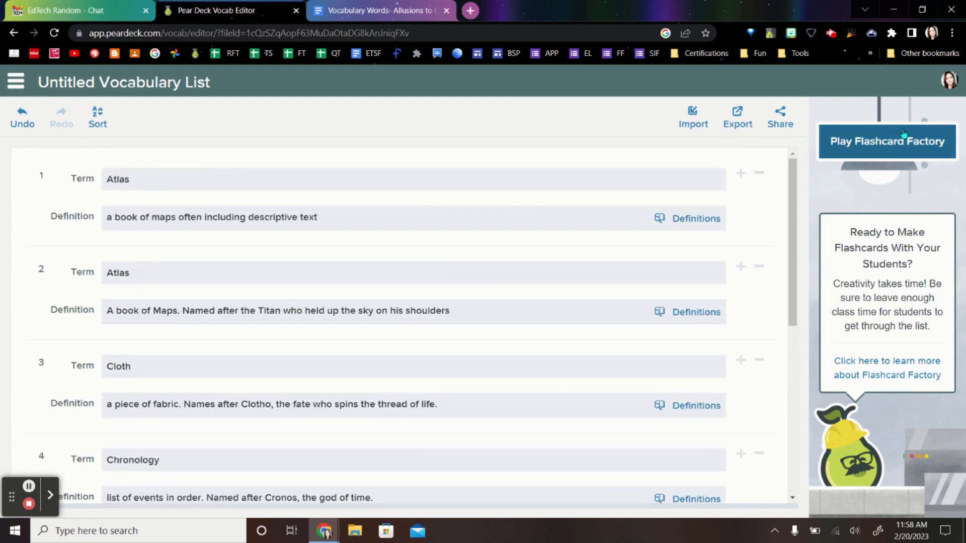
- Launch a Flashcard Factory game from the vocabulary list
click(892, 146)
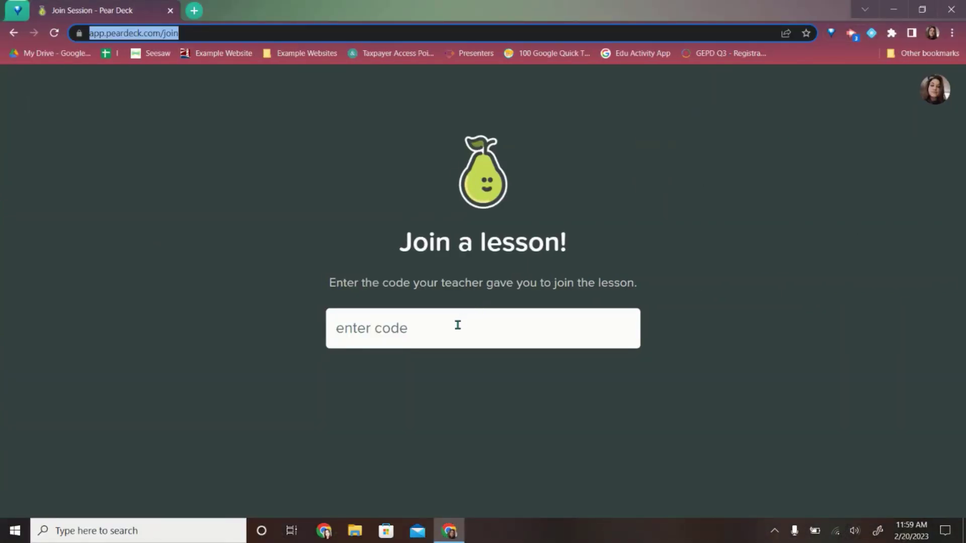
- Join the session as a student by entering the lesson code
click(457, 327)
text(ii)
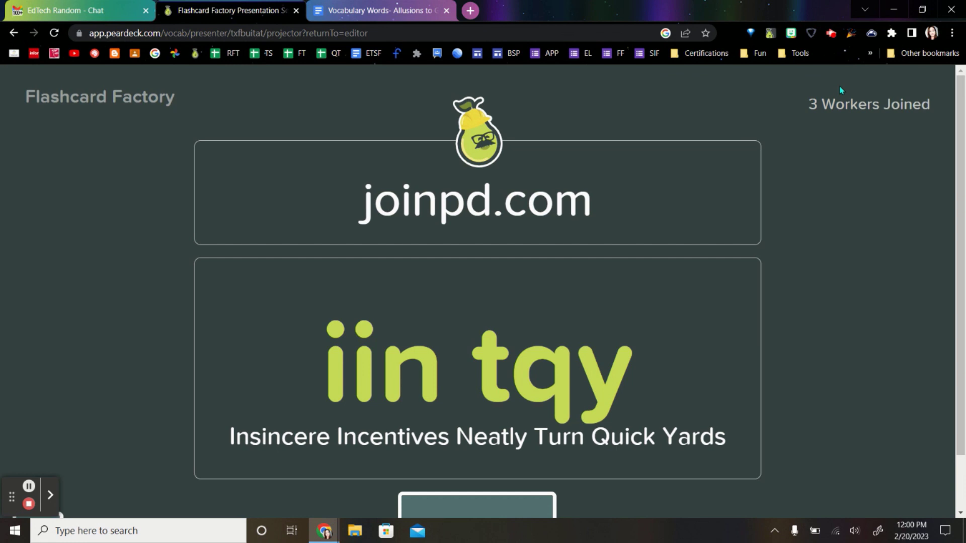
- Clock in the workers and start the game with the Day and Night Shift teams
scroll(528, 384, down, 2)
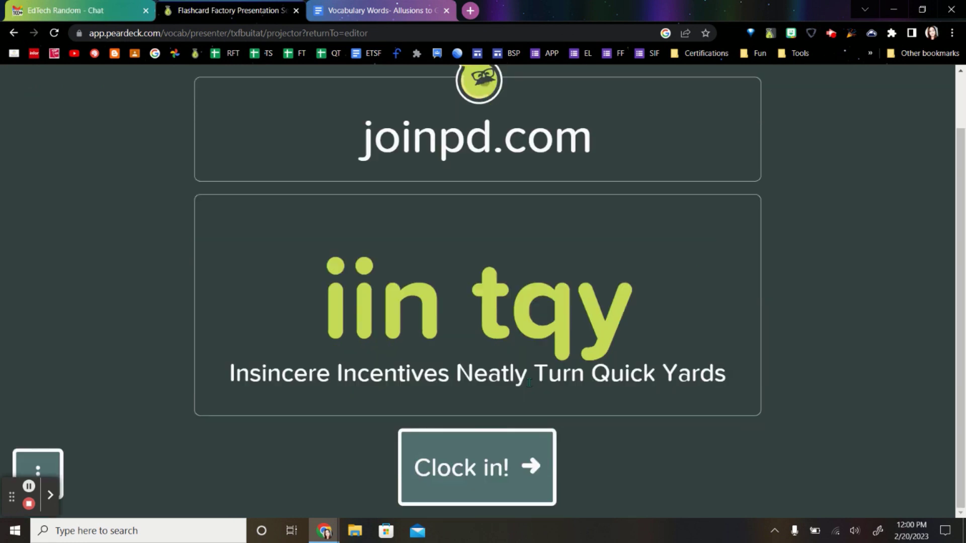
click(498, 486)
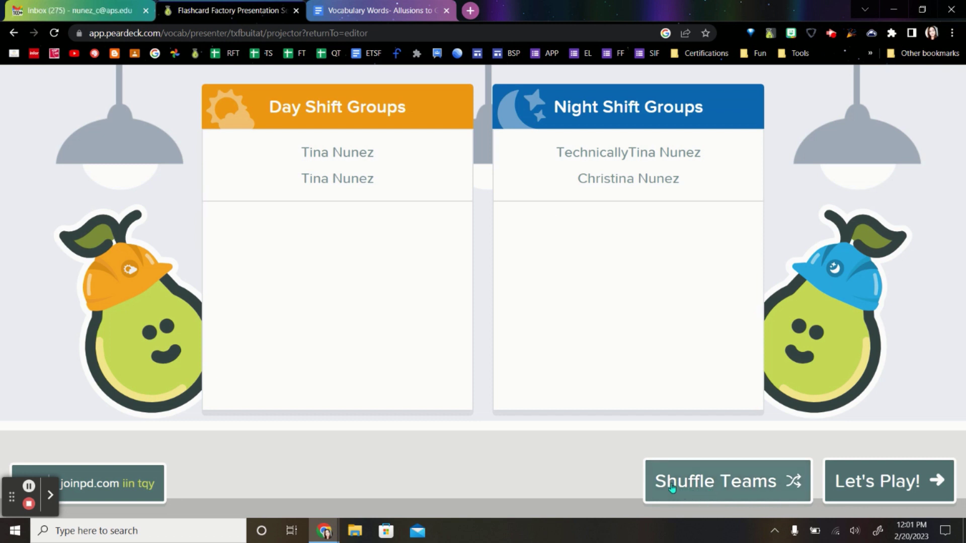
click(893, 480)
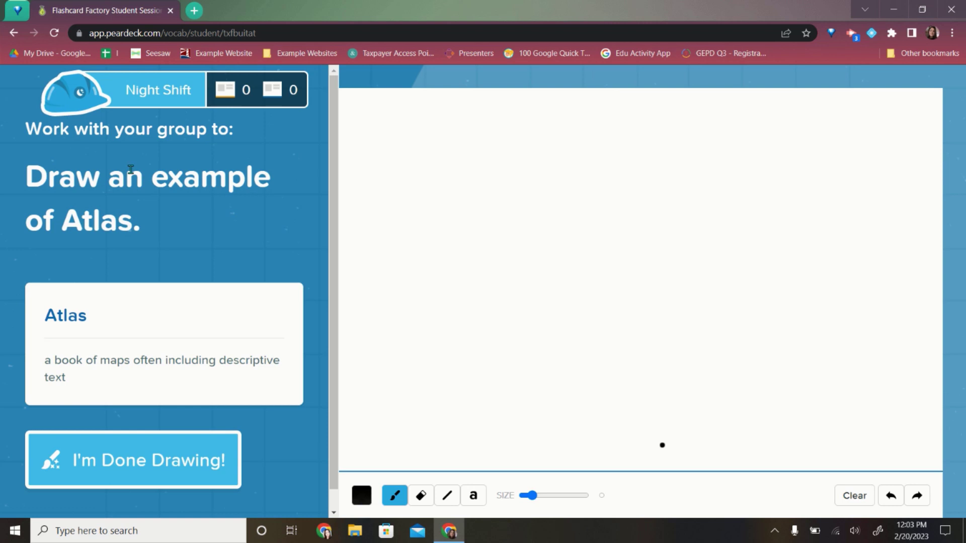
- Try the palette, eraser, line, text and brush tools, then finish and ship the Atlas card
click(361, 497)
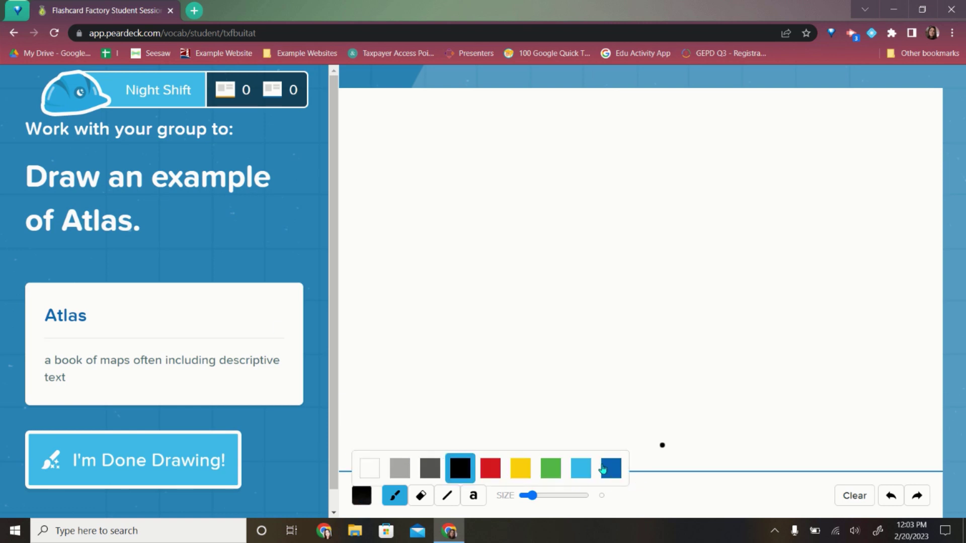
click(422, 498)
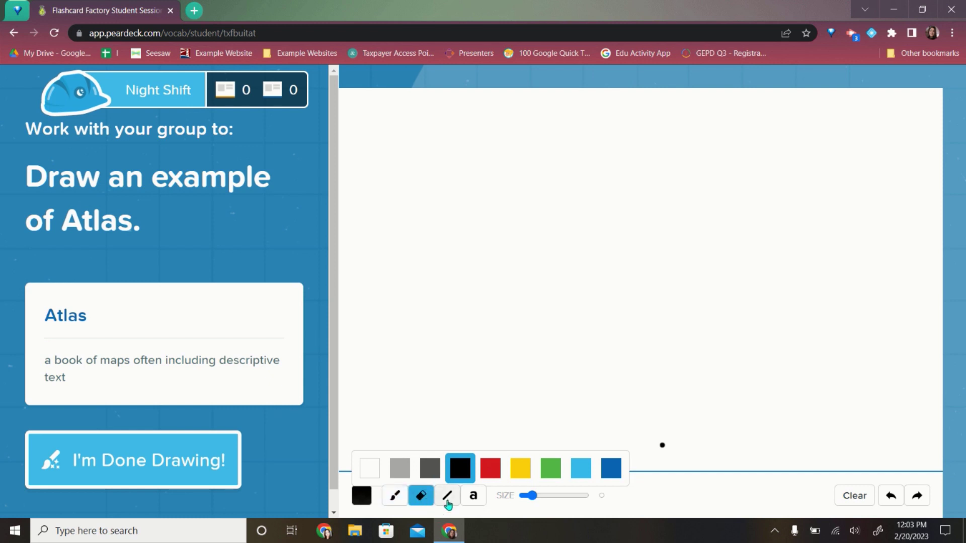
click(447, 500)
click(473, 500)
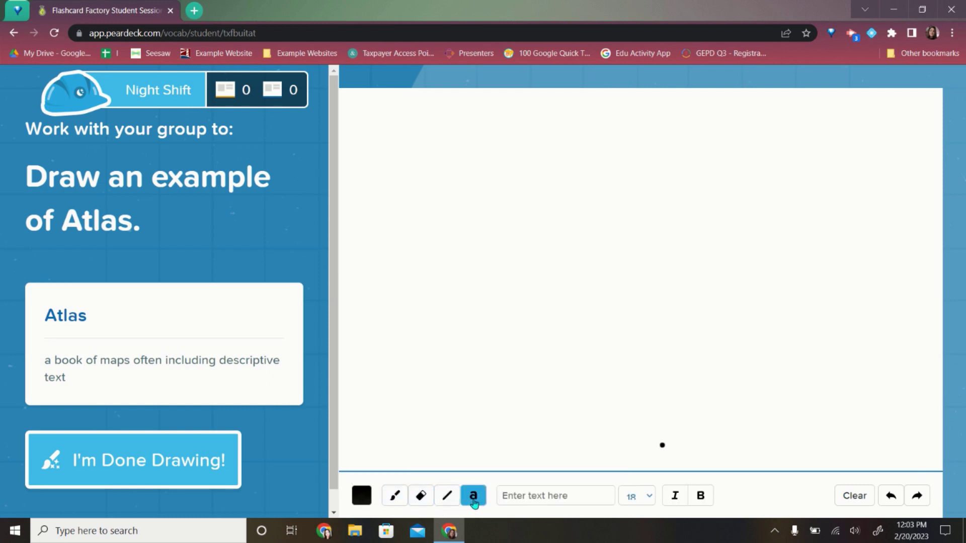
click(395, 505)
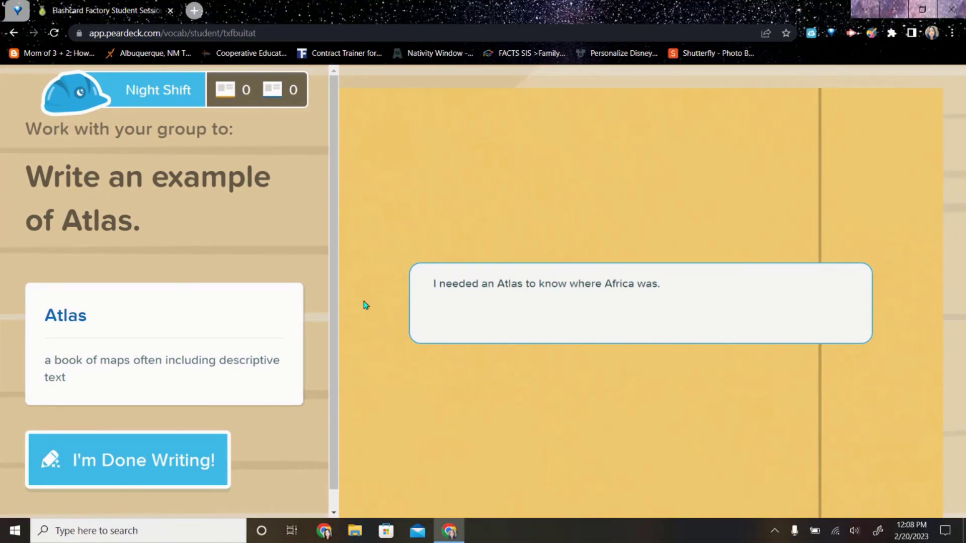
click(166, 460)
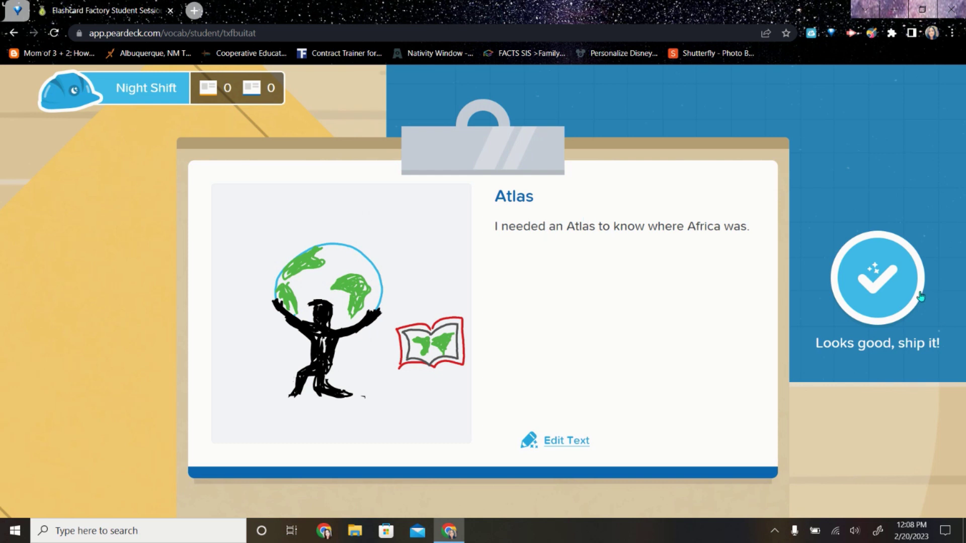
click(891, 293)
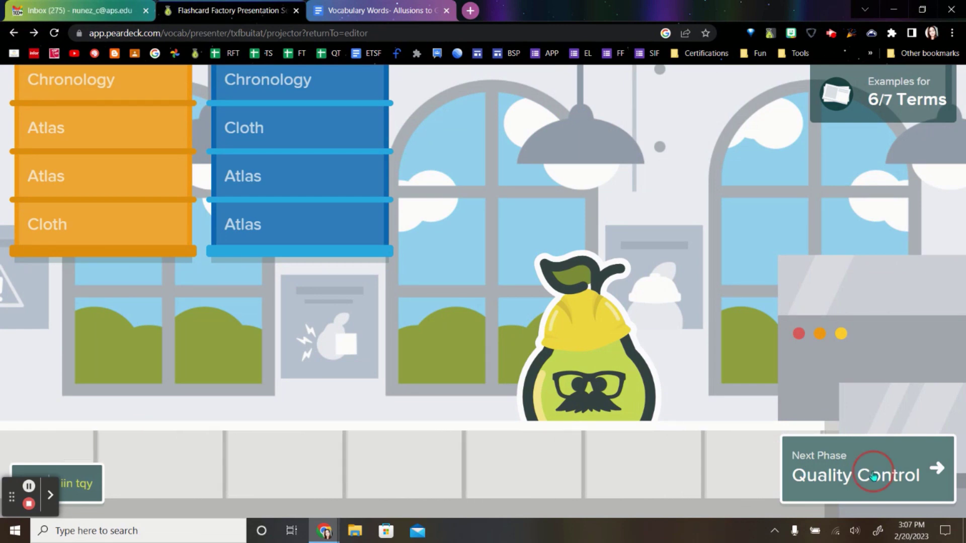
- Enter Quality Control, approve the globe-holding Atlas card and reject the other three Atlas cards
click(874, 476)
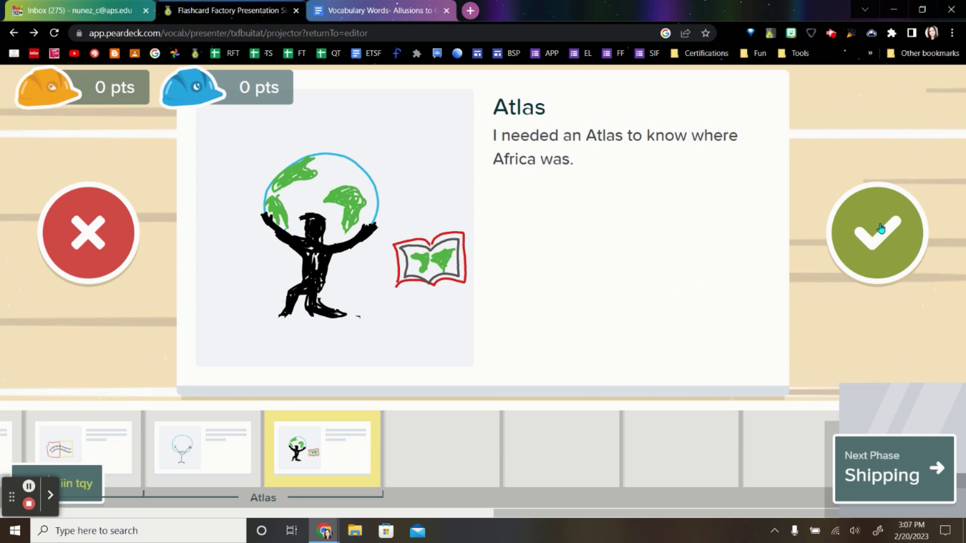
click(882, 224)
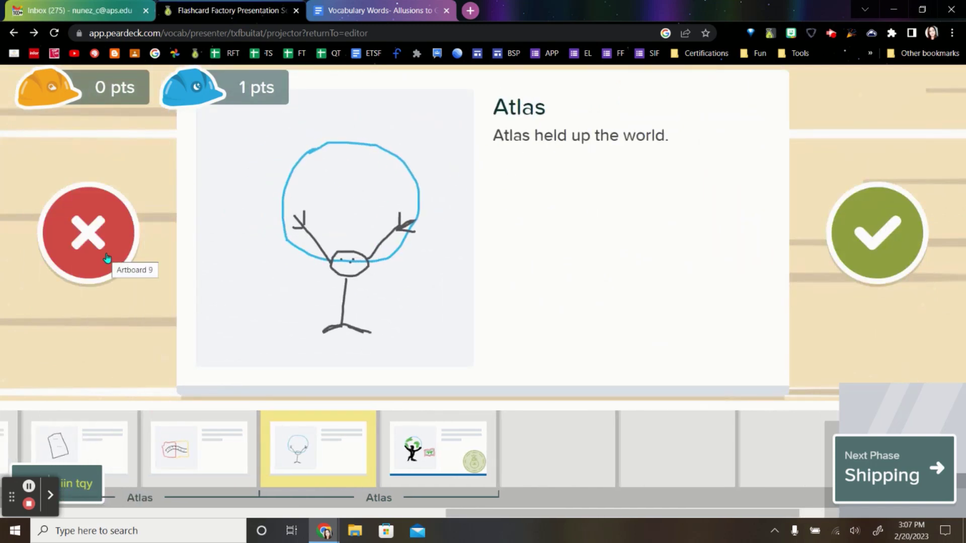
click(107, 258)
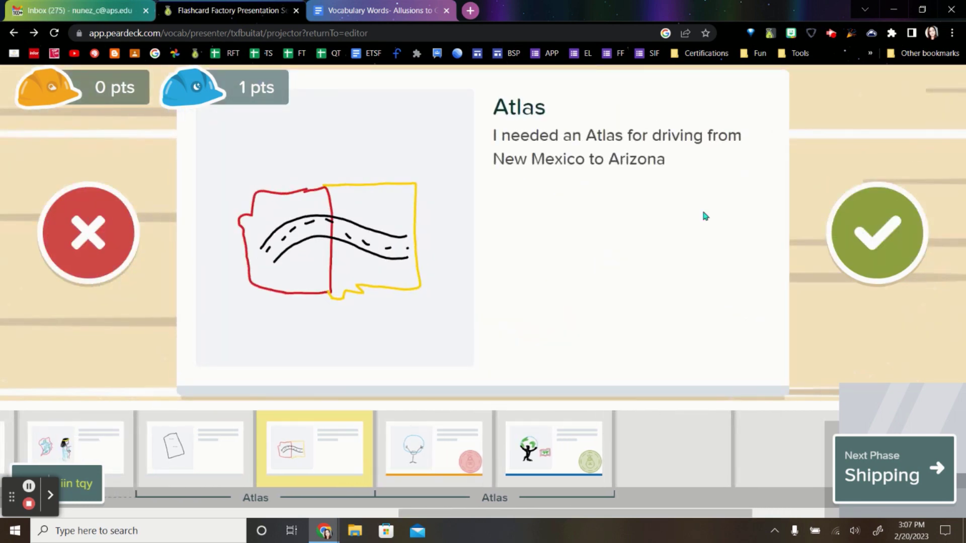
click(90, 233)
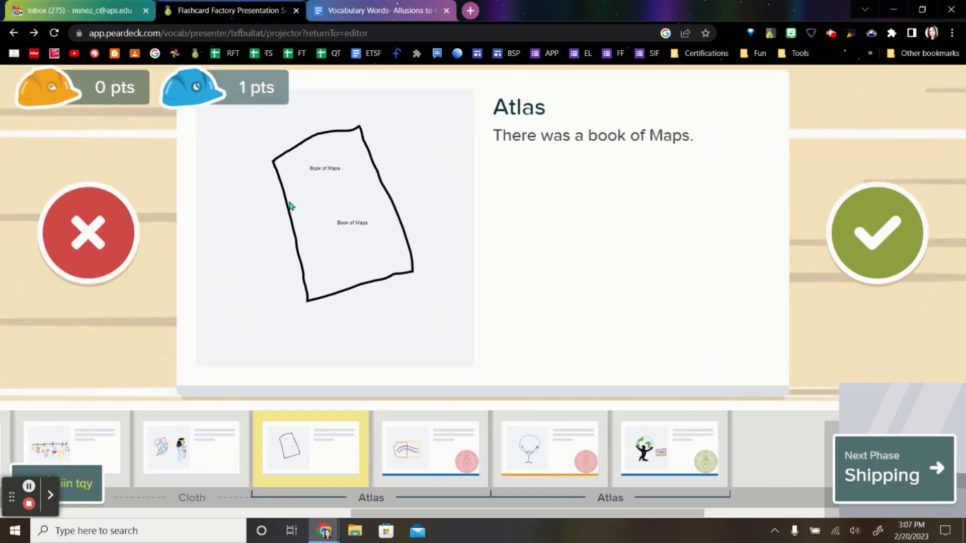
click(92, 224)
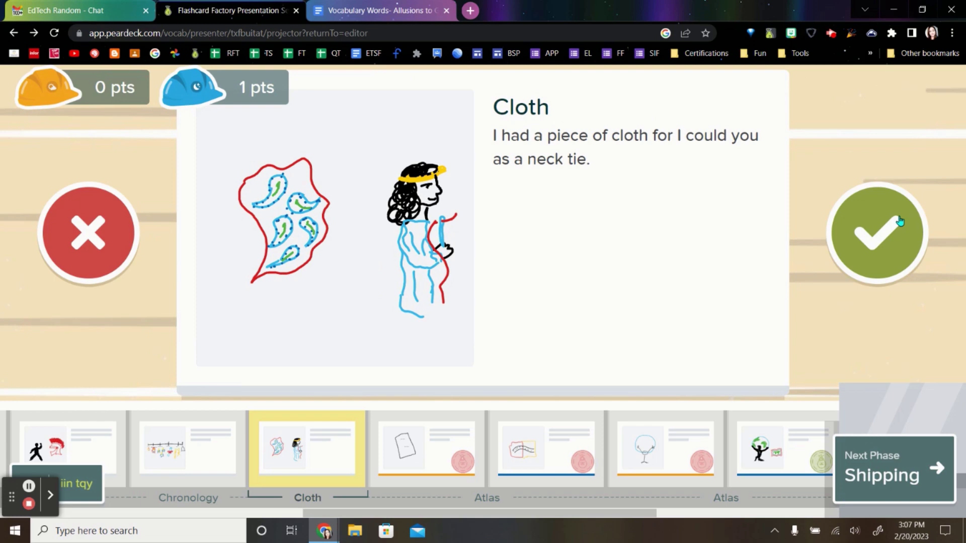
- Approve the Cloth, Chronology, Martial, Music and Volcano cards
click(893, 251)
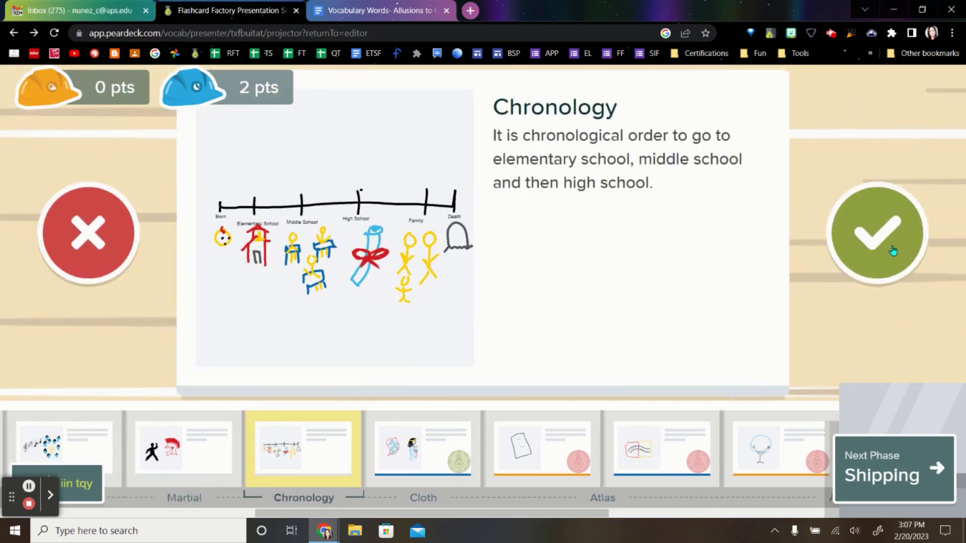
click(893, 250)
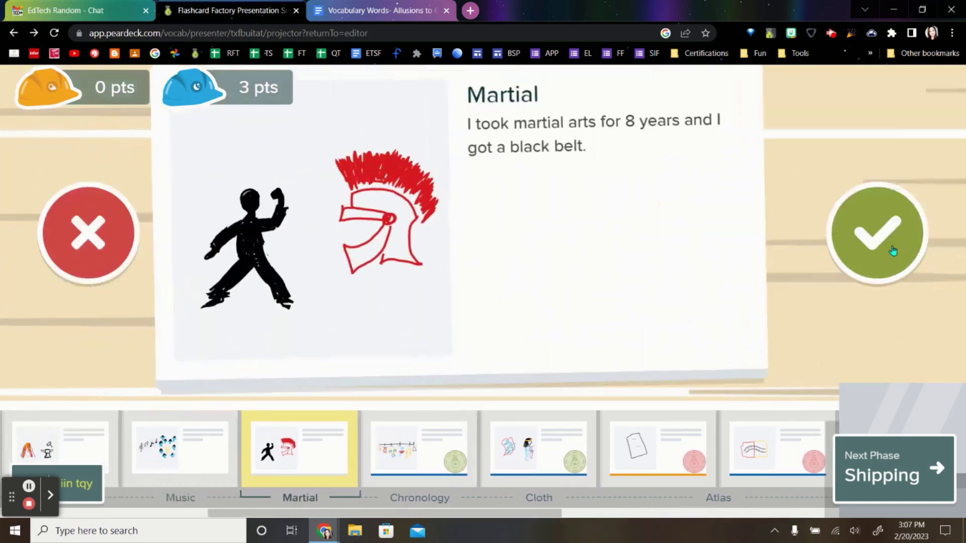
click(893, 250)
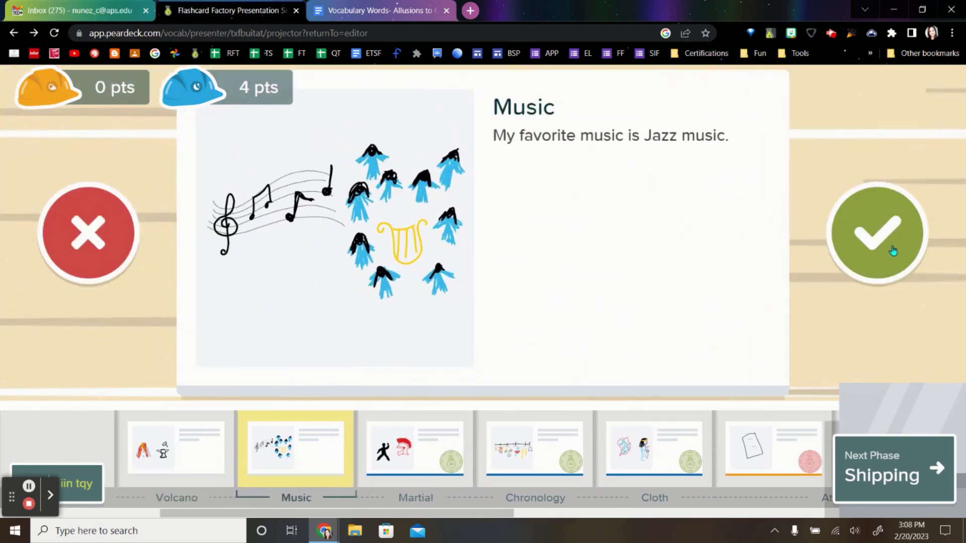
click(893, 251)
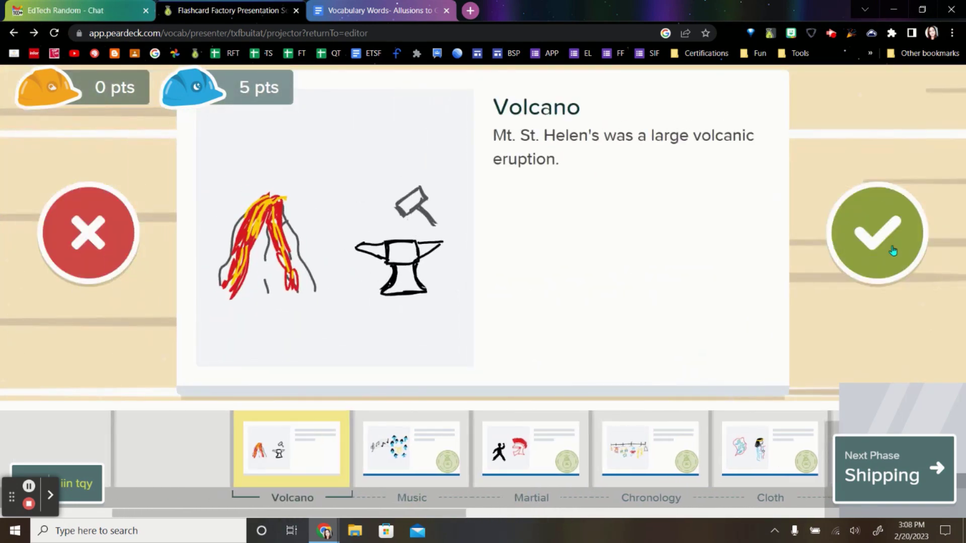
click(893, 251)
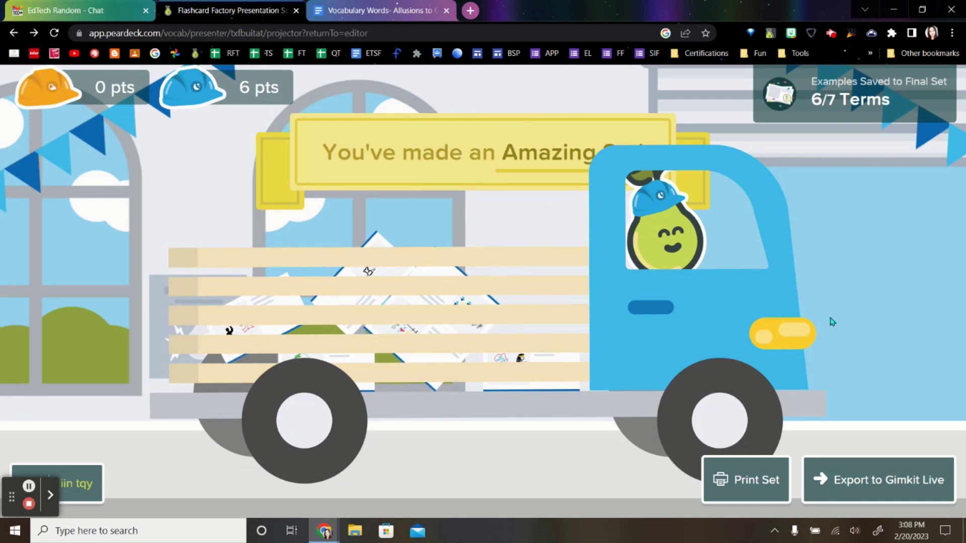
- Open the printable flashcard set (Atlas, Cloth, Chronology cards) and dismiss the print prompt
click(748, 482)
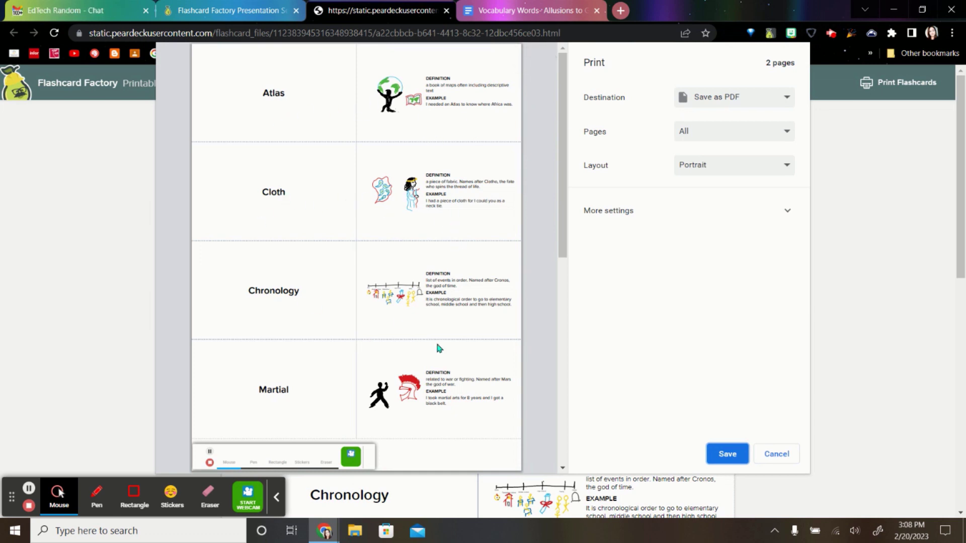
key(Escape)
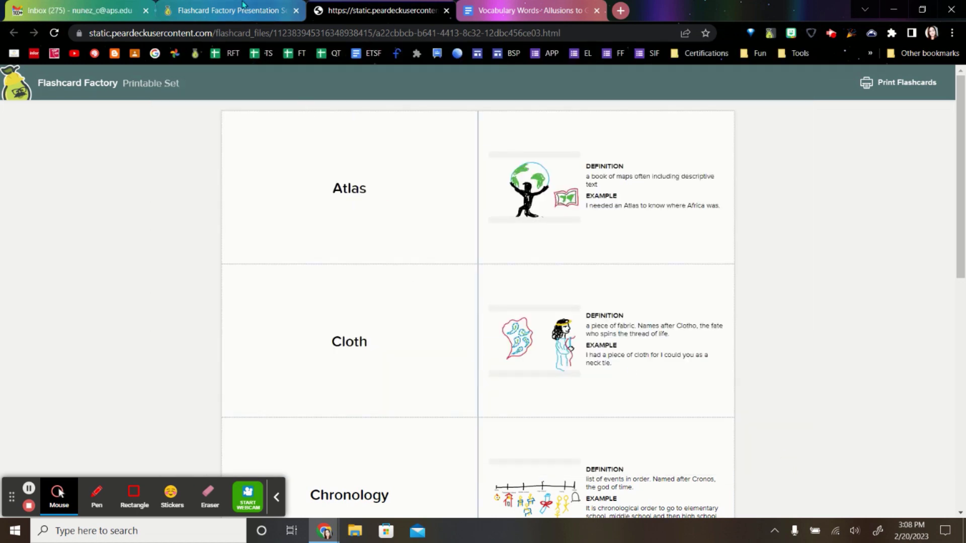
- Export the flashcards to Gimkit Live as the 'Greek Words' set and open it in Gimkit
click(276, 9)
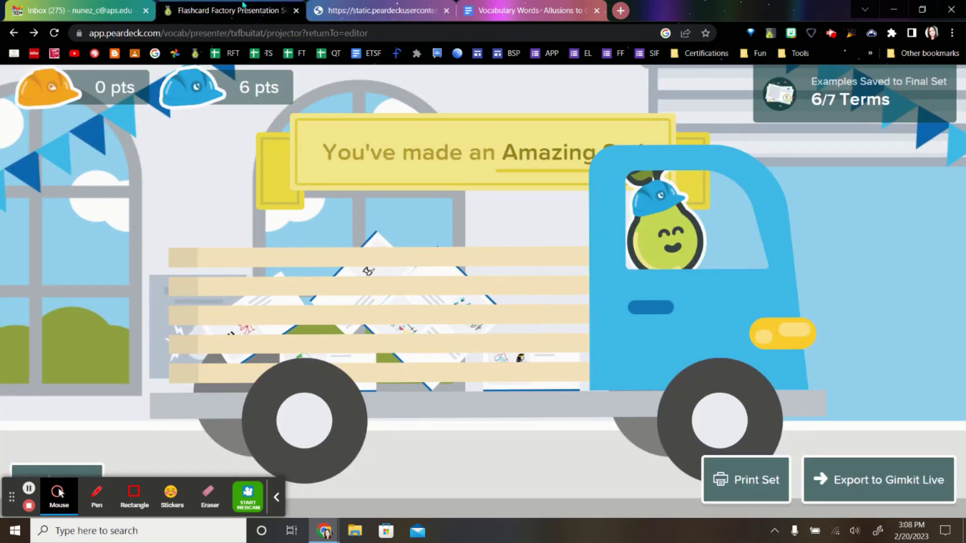
click(901, 478)
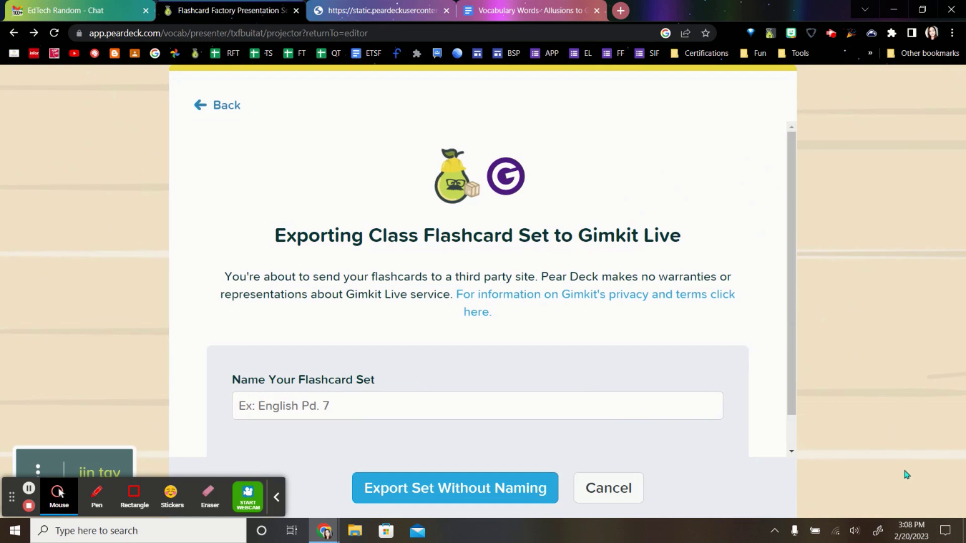
click(352, 411)
text(Greek)
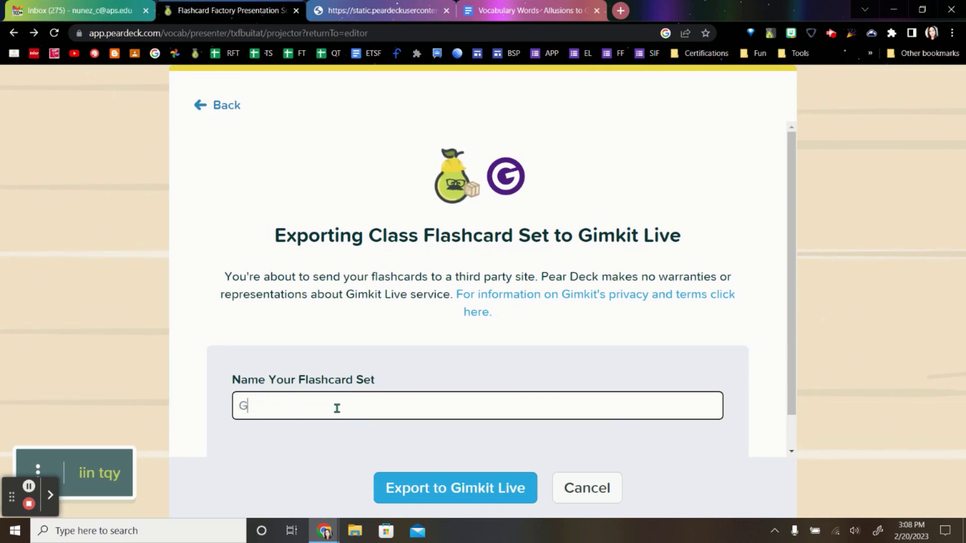
click(455, 488)
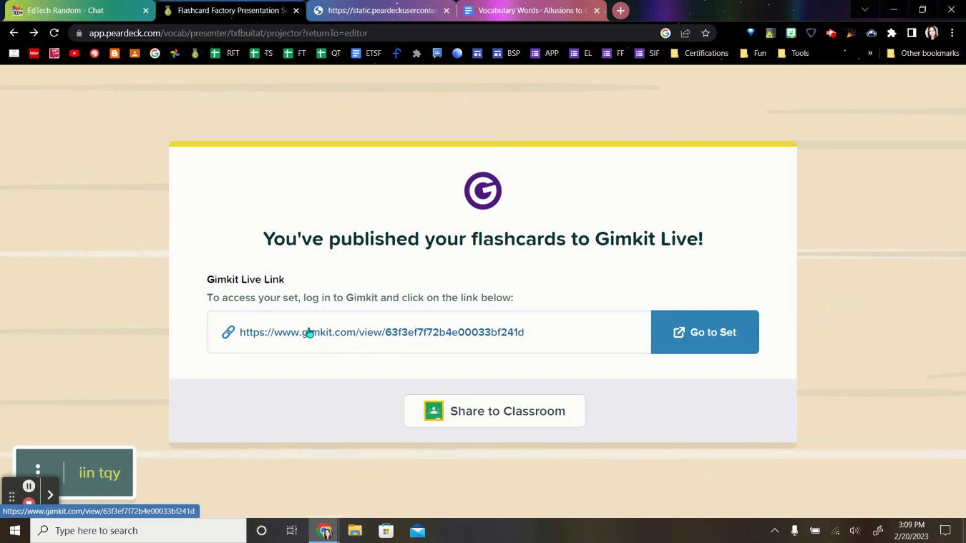
click(420, 342)
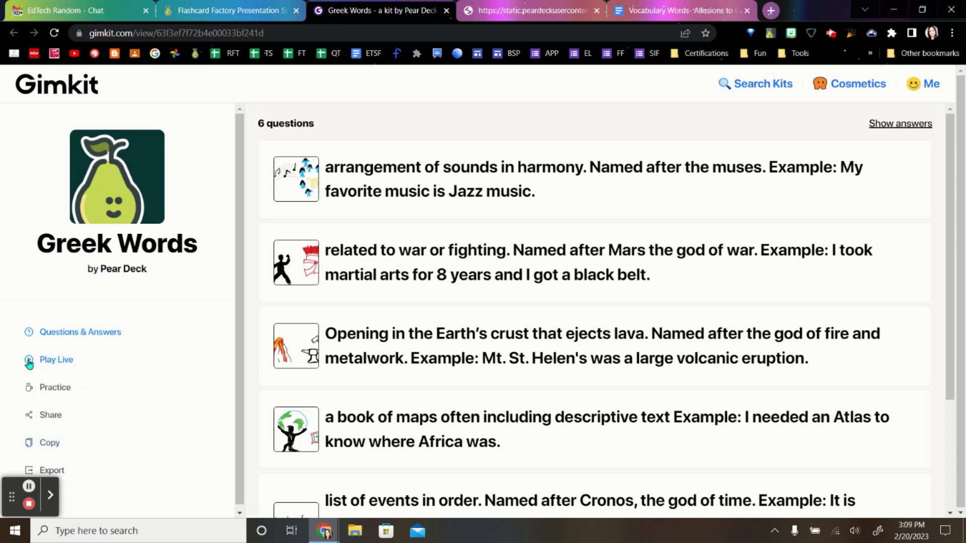
- Start hosting a live game of the Greek Words kit and browse game modes to find Snowbrawl
click(56, 361)
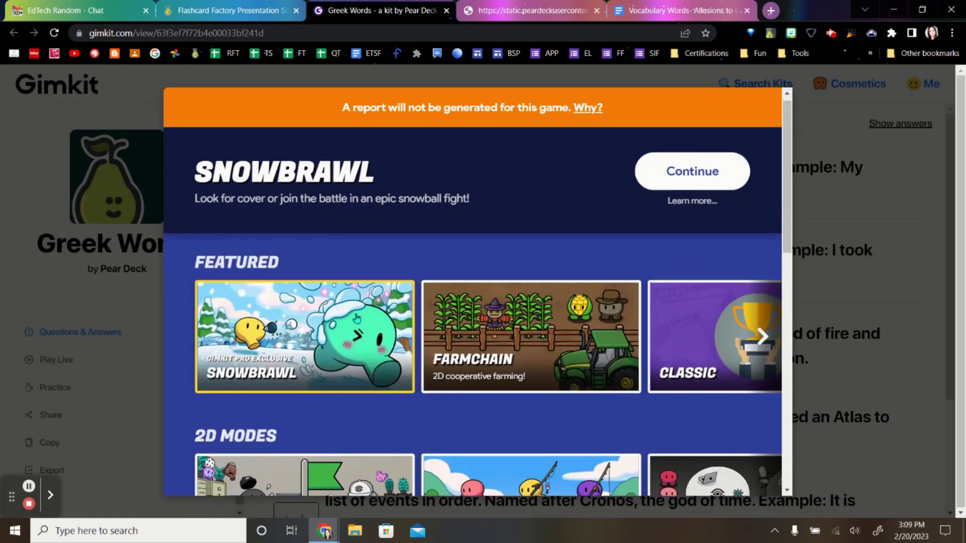
click(763, 337)
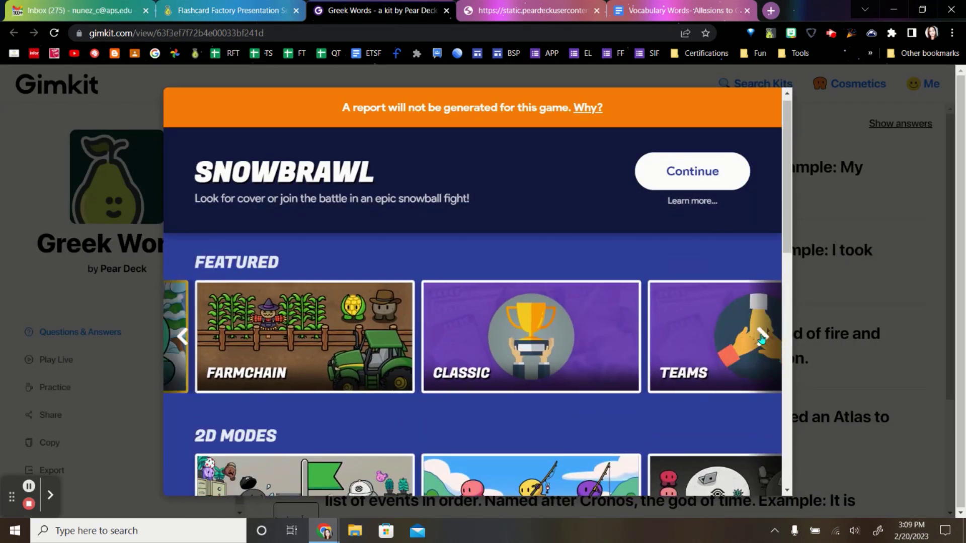
click(182, 336)
scroll(435, 406, down, 1)
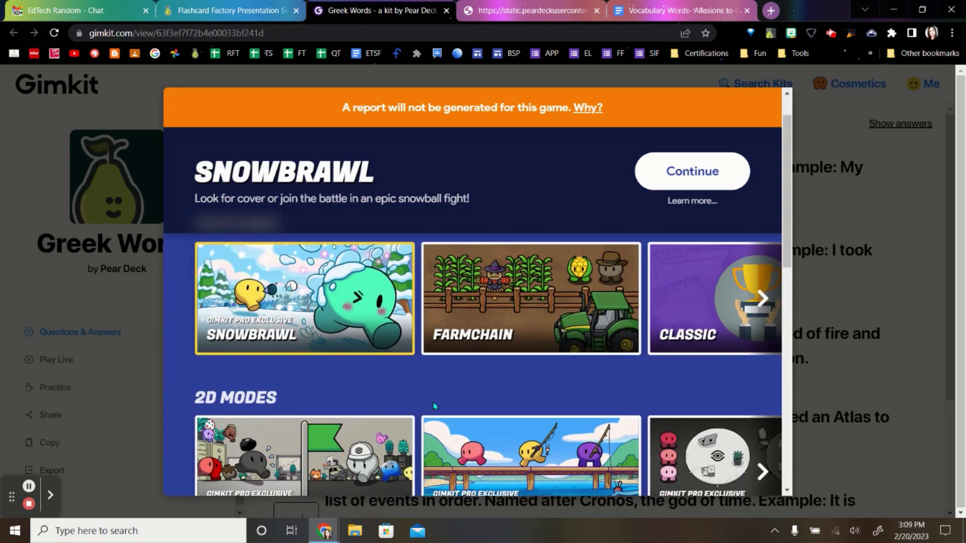
scroll(435, 406, down, 3)
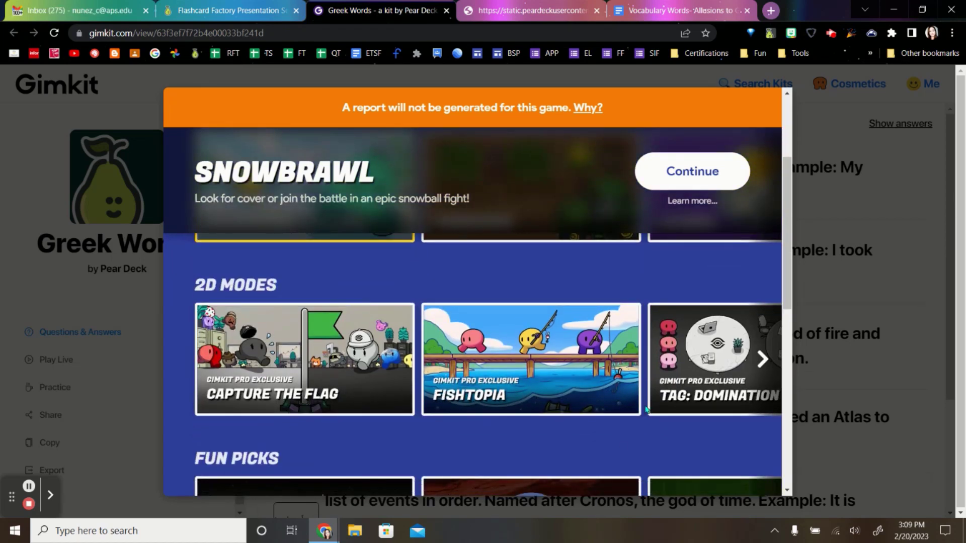
scroll(384, 271, up, 4)
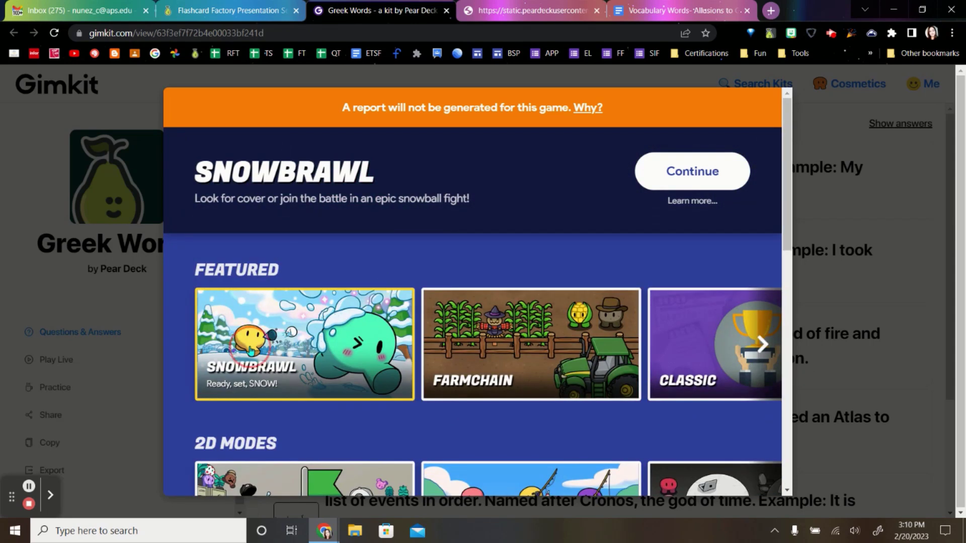
- Select Snowbrawl and review its game settings
click(662, 180)
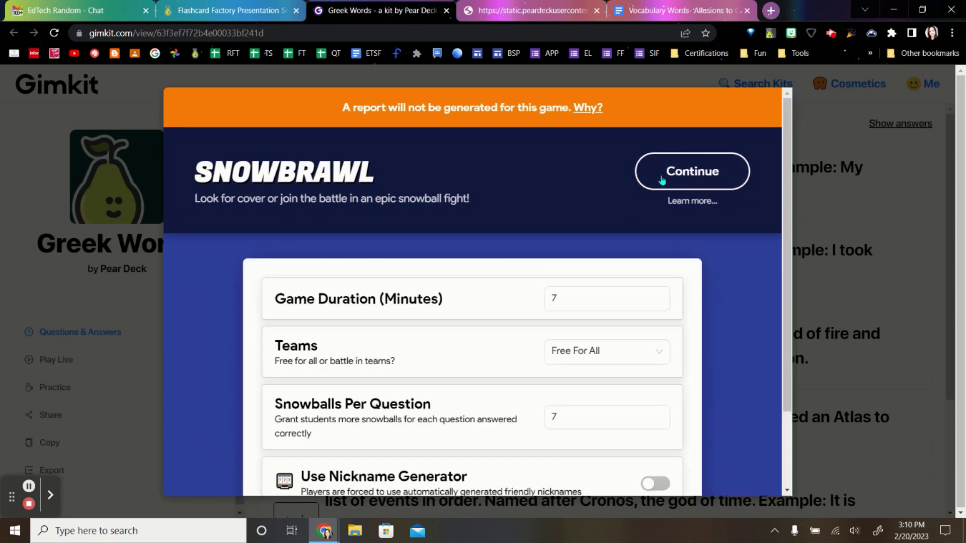
scroll(569, 321, down, 1)
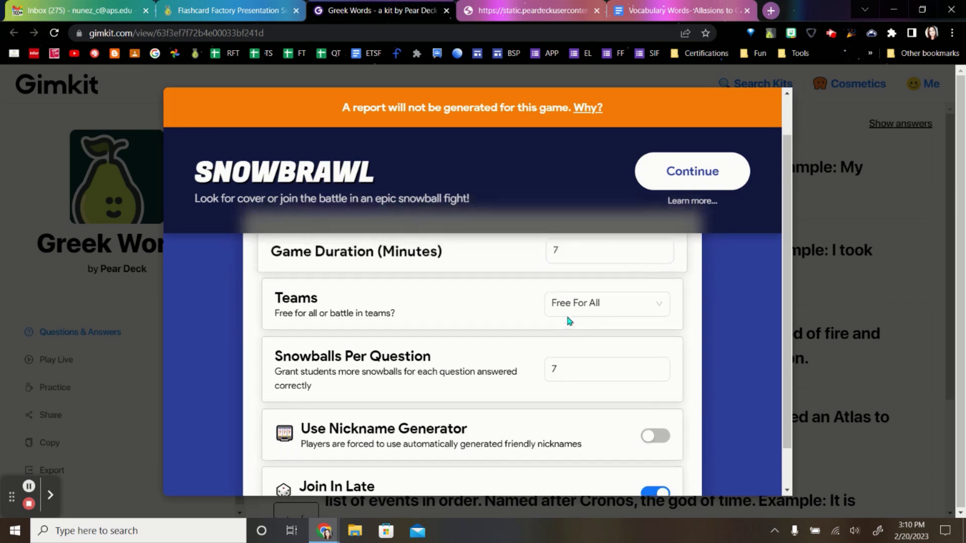
scroll(568, 321, up, 1)
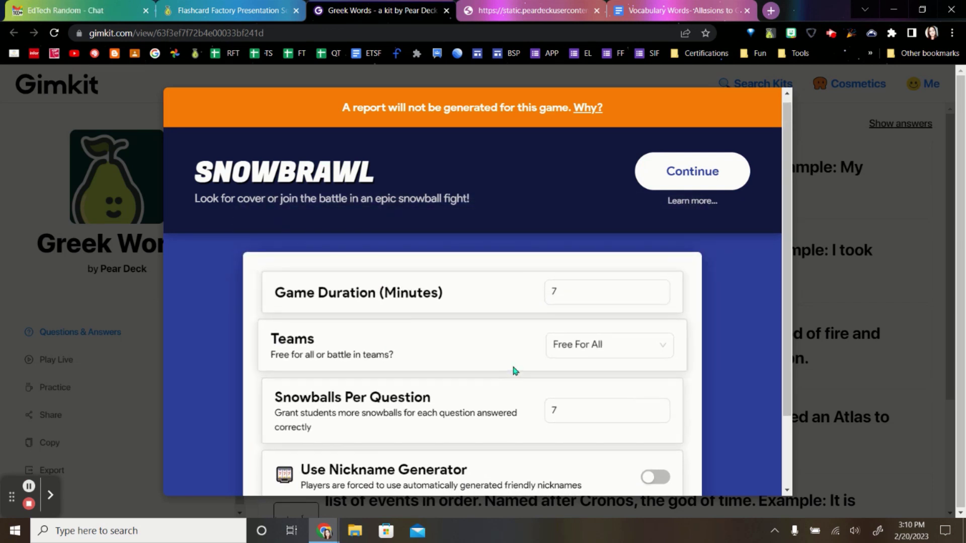
scroll(513, 371, down, 2)
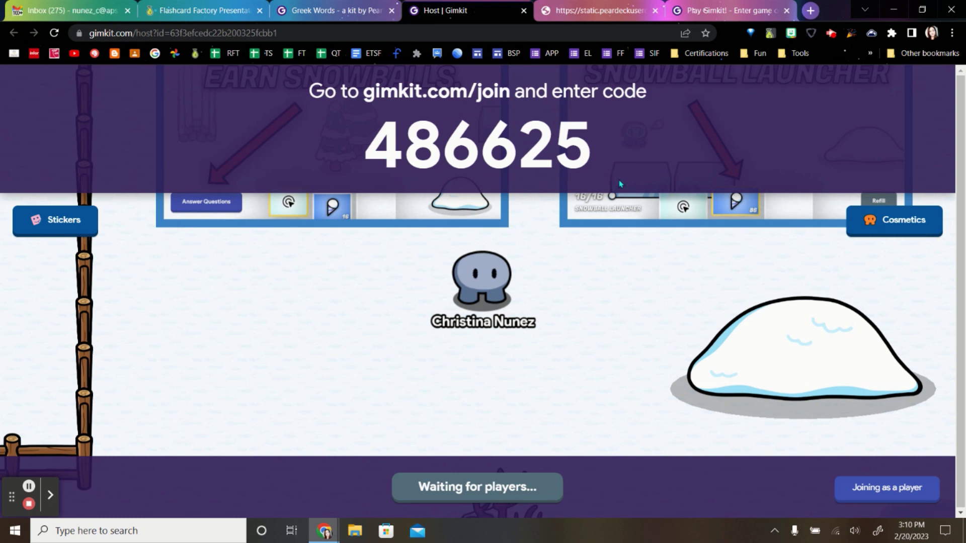
- Join the game as a second player with the pasted game code and a short nickname, then return to the host lobby
key(ctrl+9)
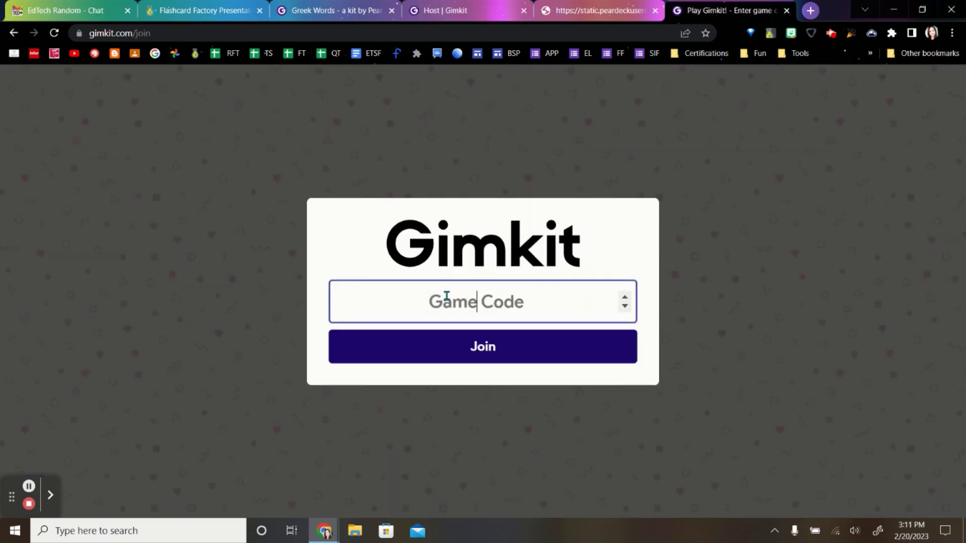
text(486625)
click(503, 345)
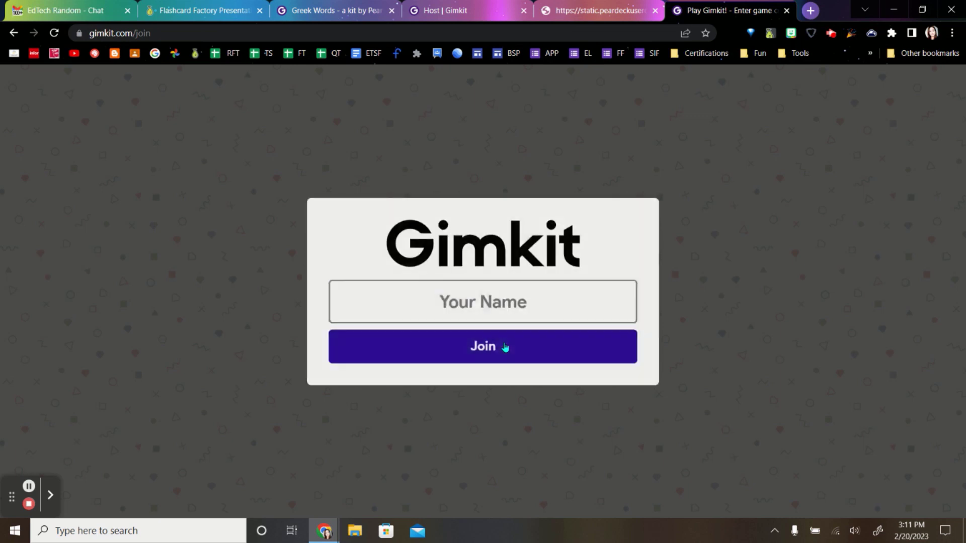
text(Tina)
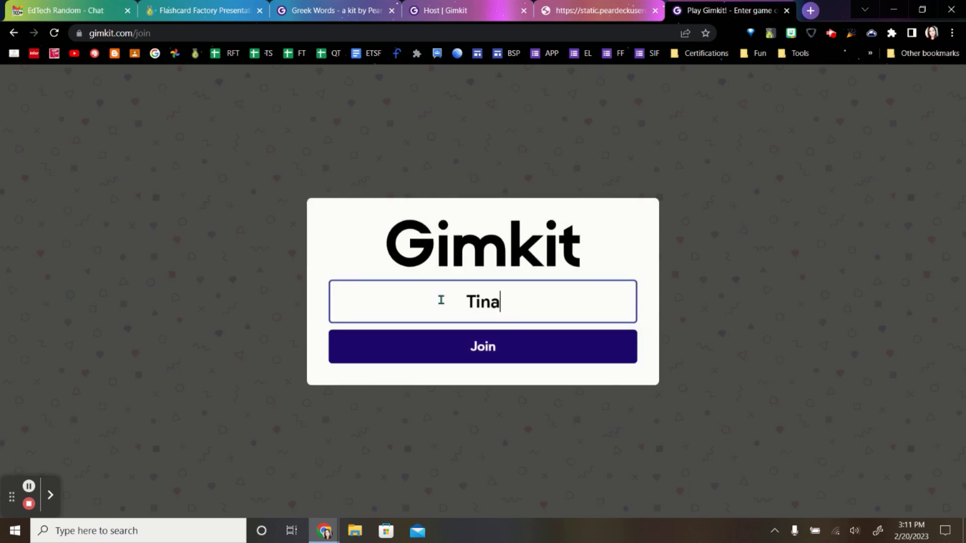
click(472, 350)
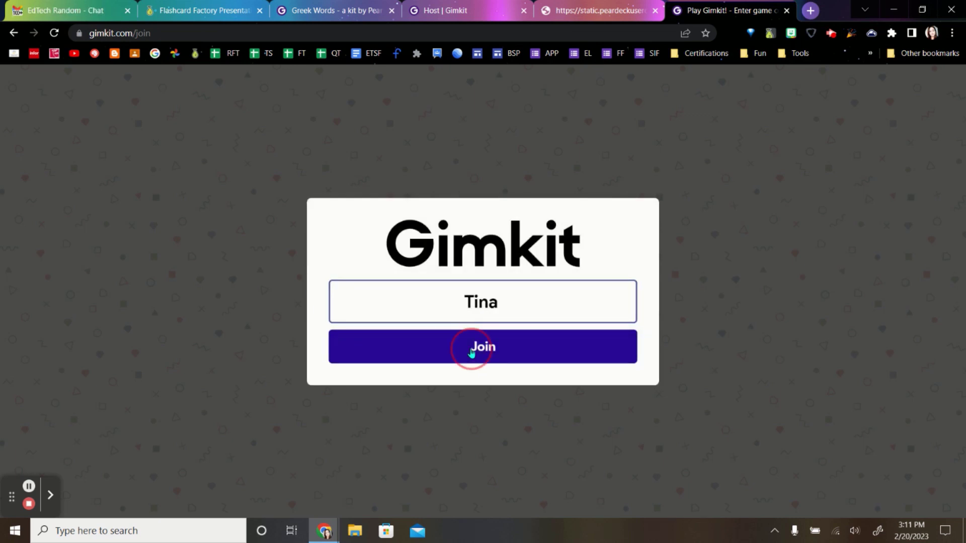
key(ctrl+4)
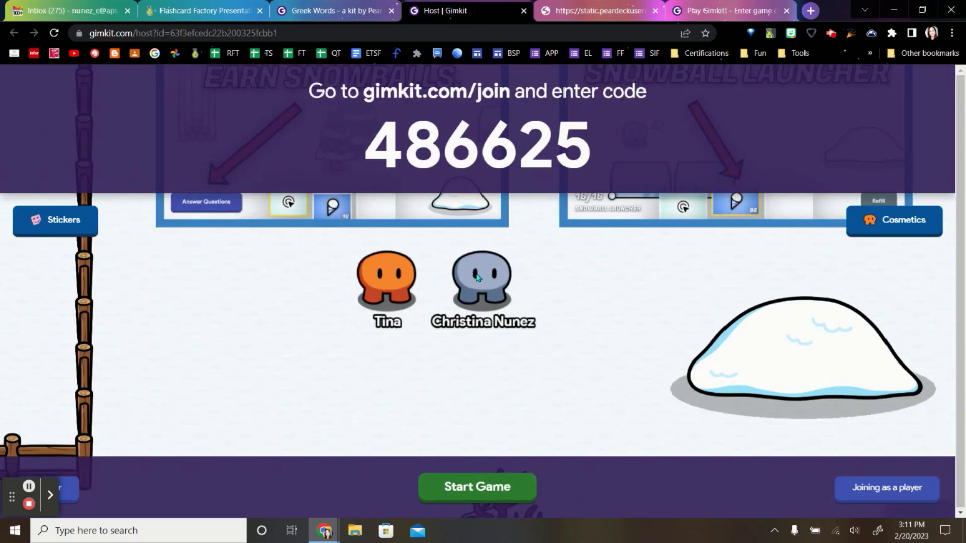
- Start the Snowbrawl game, then as the player walk around and equip the Snowball Launcher
click(484, 489)
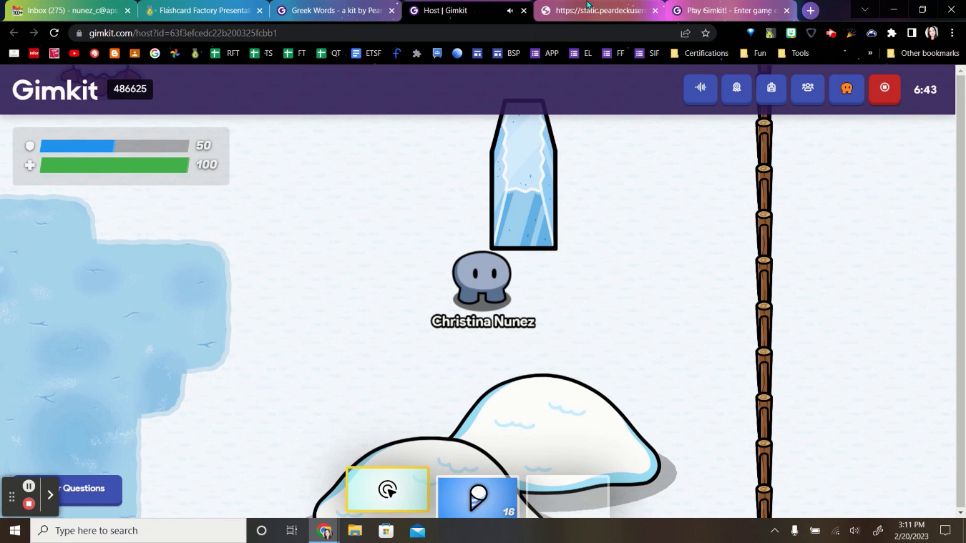
click(720, 10)
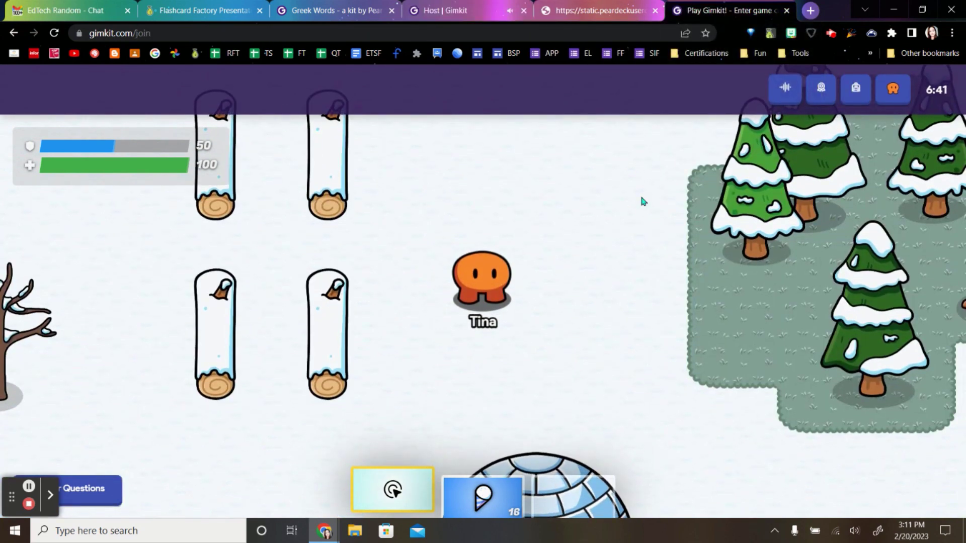
key(s)
key(a)
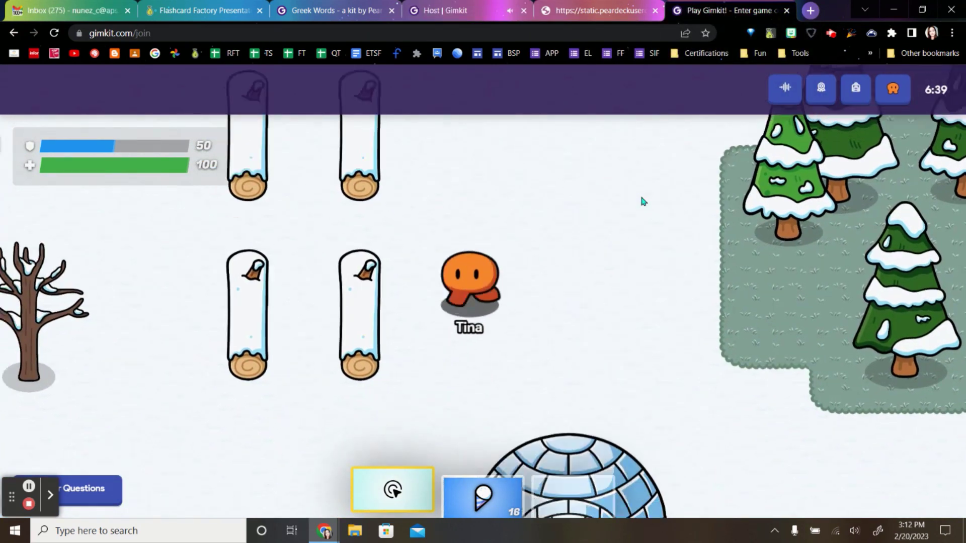
key(2)
key(d)
- Throw snowballs to the right and upward until 7 of 16 remain, then go Home
click(613, 270)
click(613, 271)
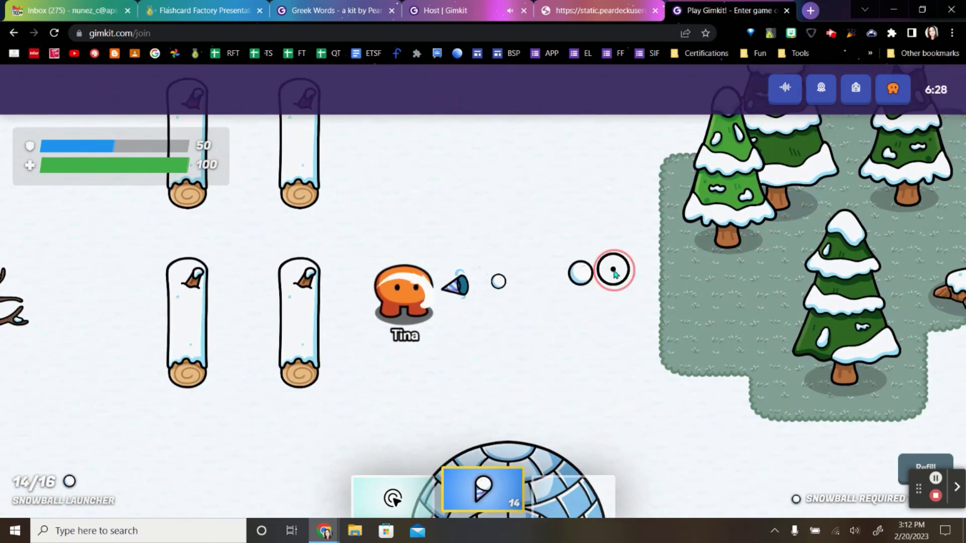
click(613, 271)
click(508, 186)
click(508, 186)
click(509, 185)
click(508, 185)
click(508, 185)
click(509, 185)
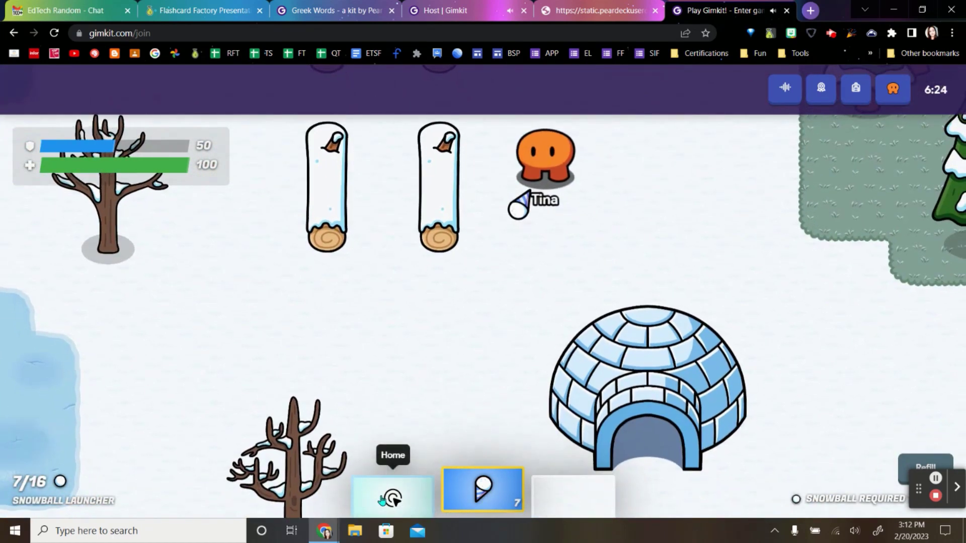
click(382, 500)
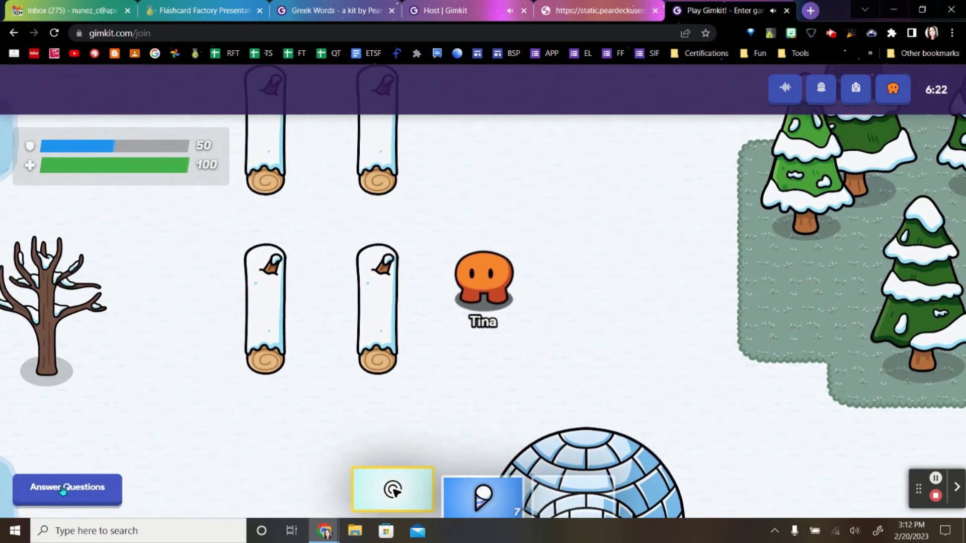
- Answer the map-book definition with Atlas and the harmony definition with Music, then continue to Chronology
click(62, 490)
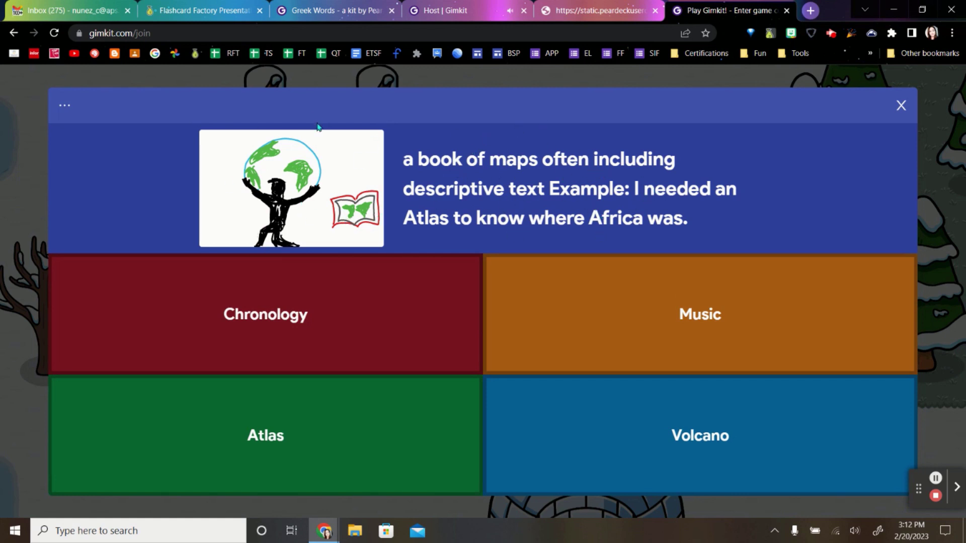
click(321, 422)
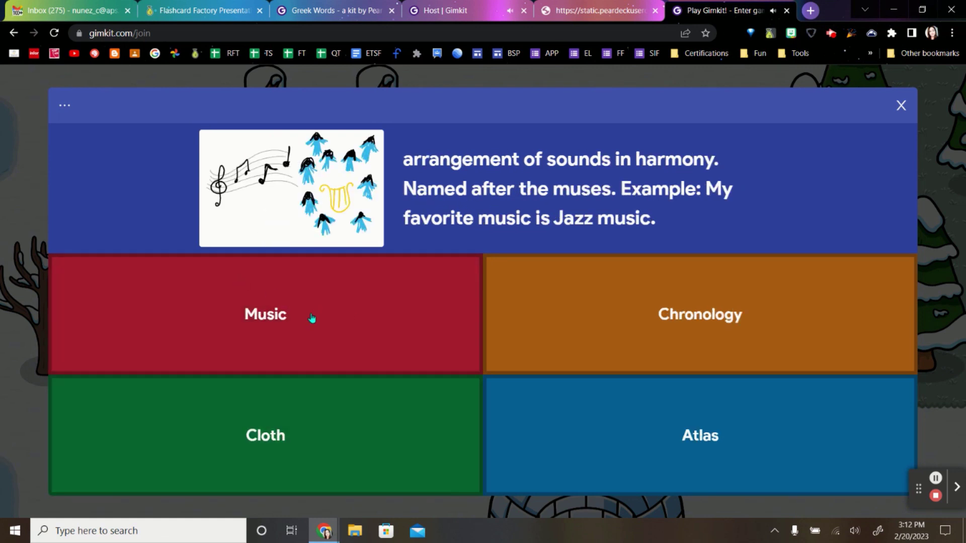
click(249, 313)
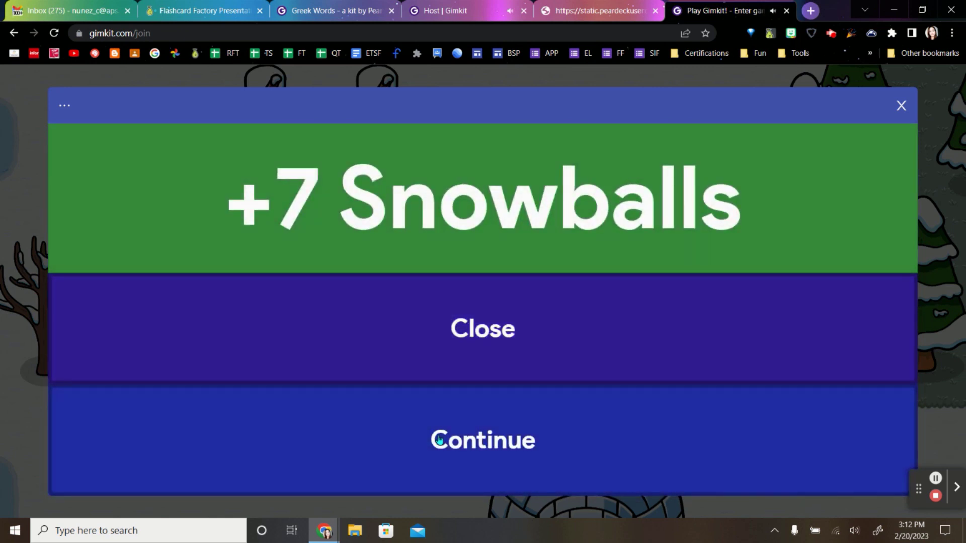
click(439, 439)
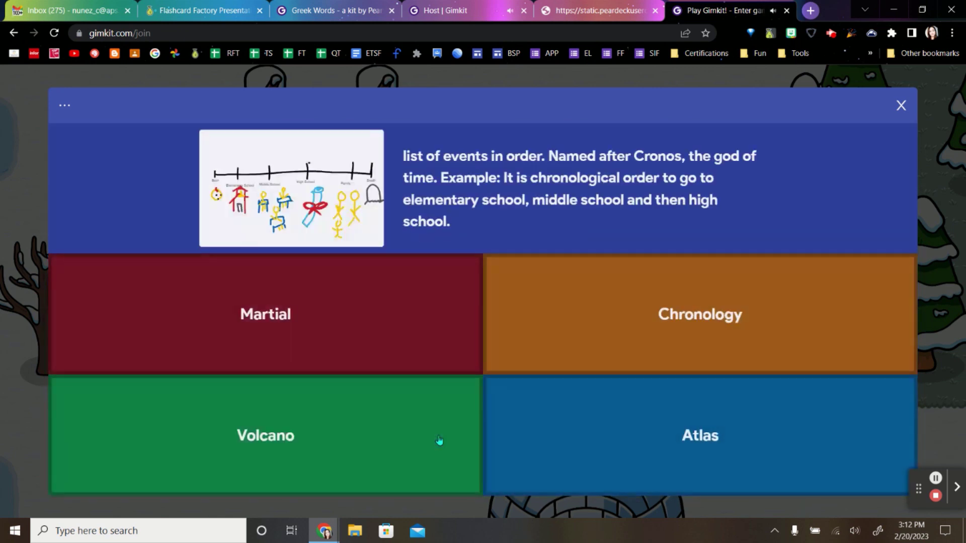